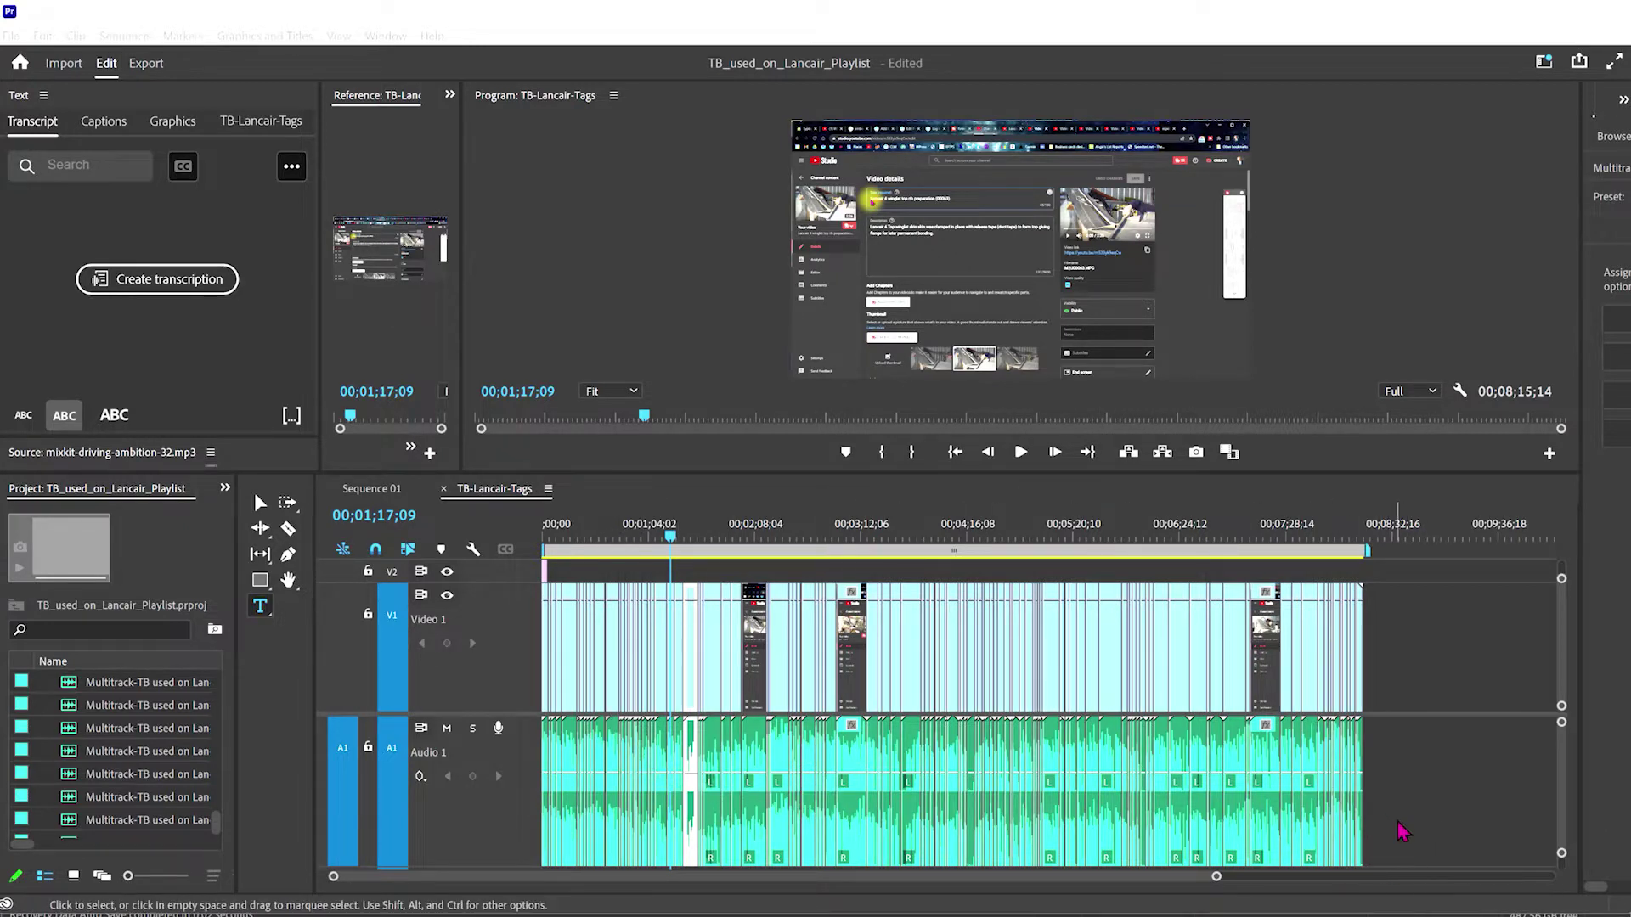
# Step: Marquee-select every clip in the TB-Lancair-Tags sequence timeline
pyautogui.click(1374, 852)
pyautogui.moveTo(1374, 852); pyautogui.dragTo(519, 720)
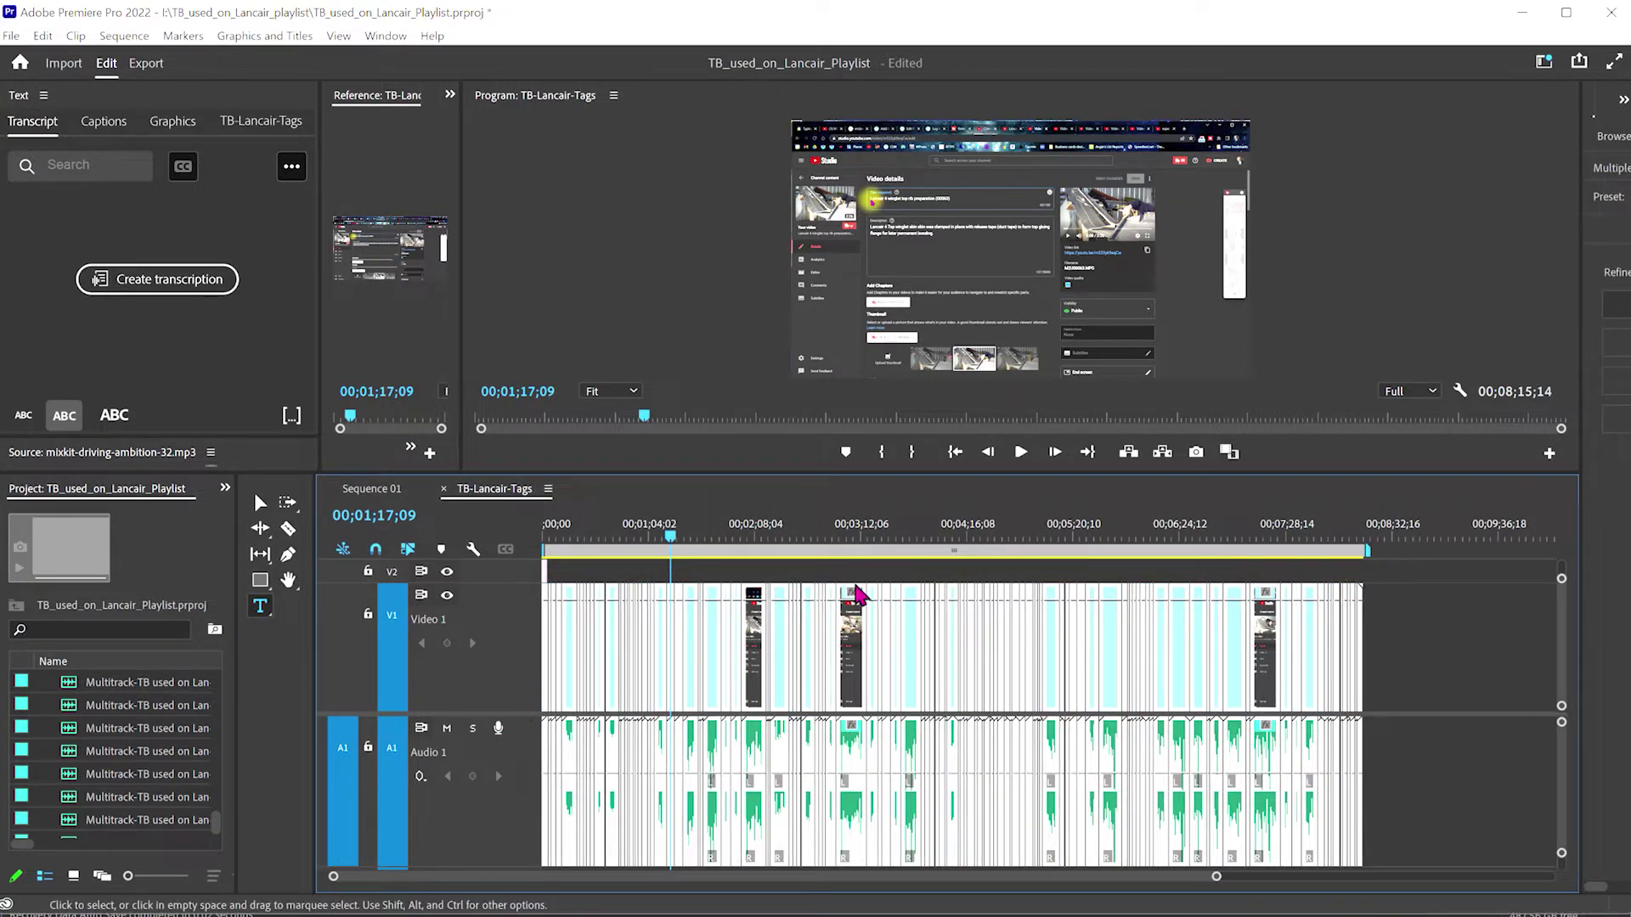
# Step: Send the selected sequence clips to Audition with Edit Clip In Adobe Audition
pyautogui.rightClick(1019, 764)
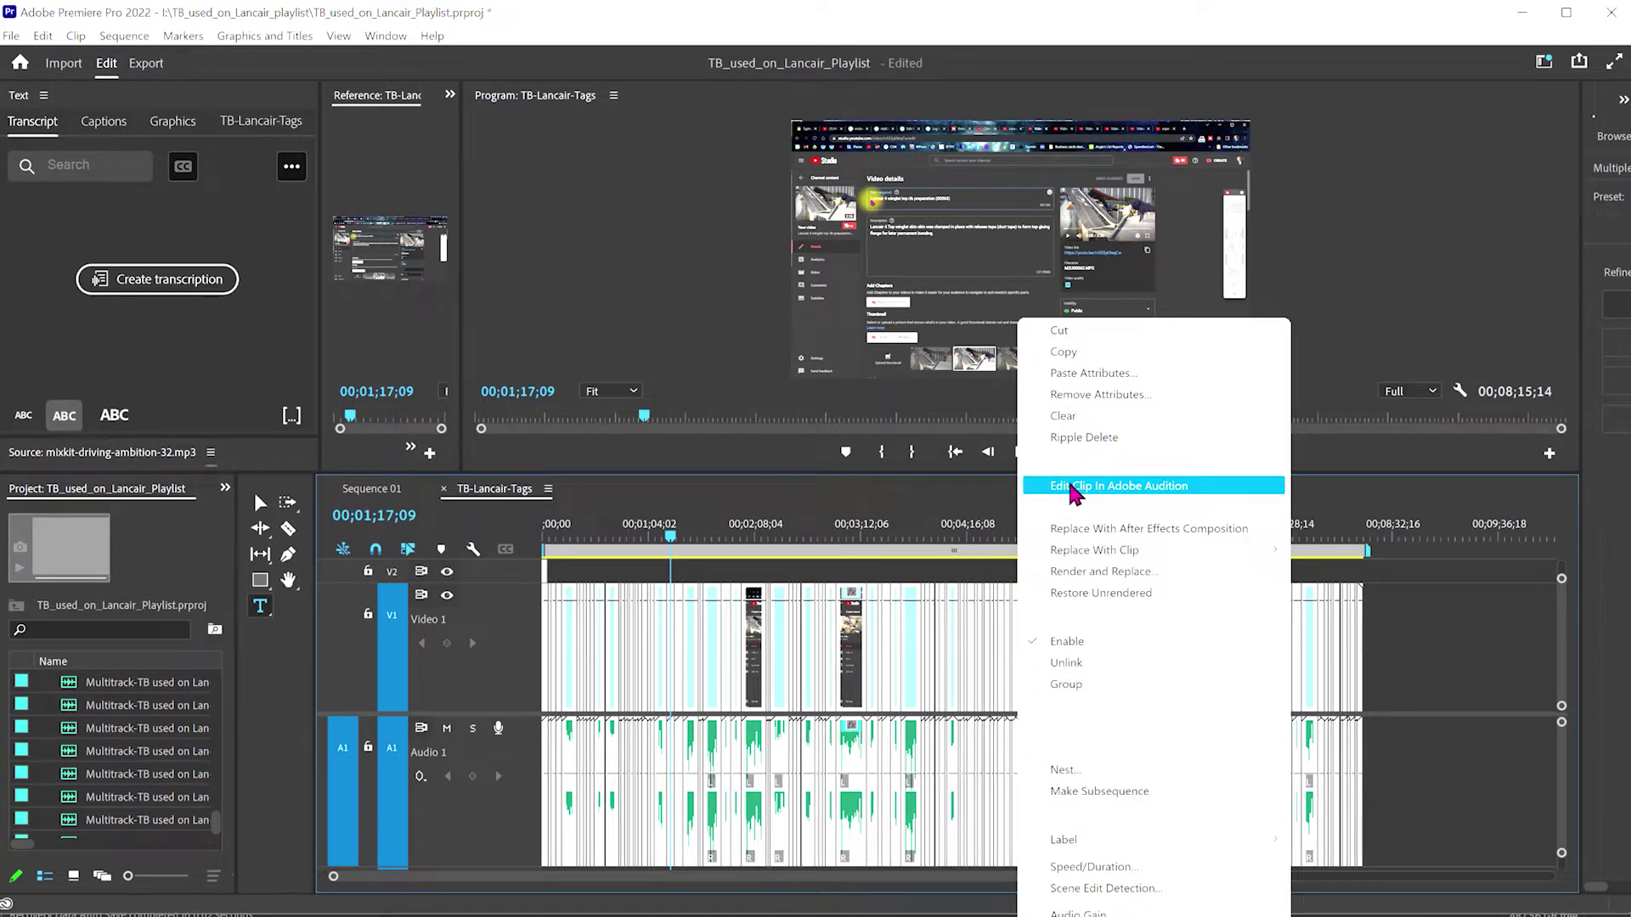
pyautogui.click(1119, 485)
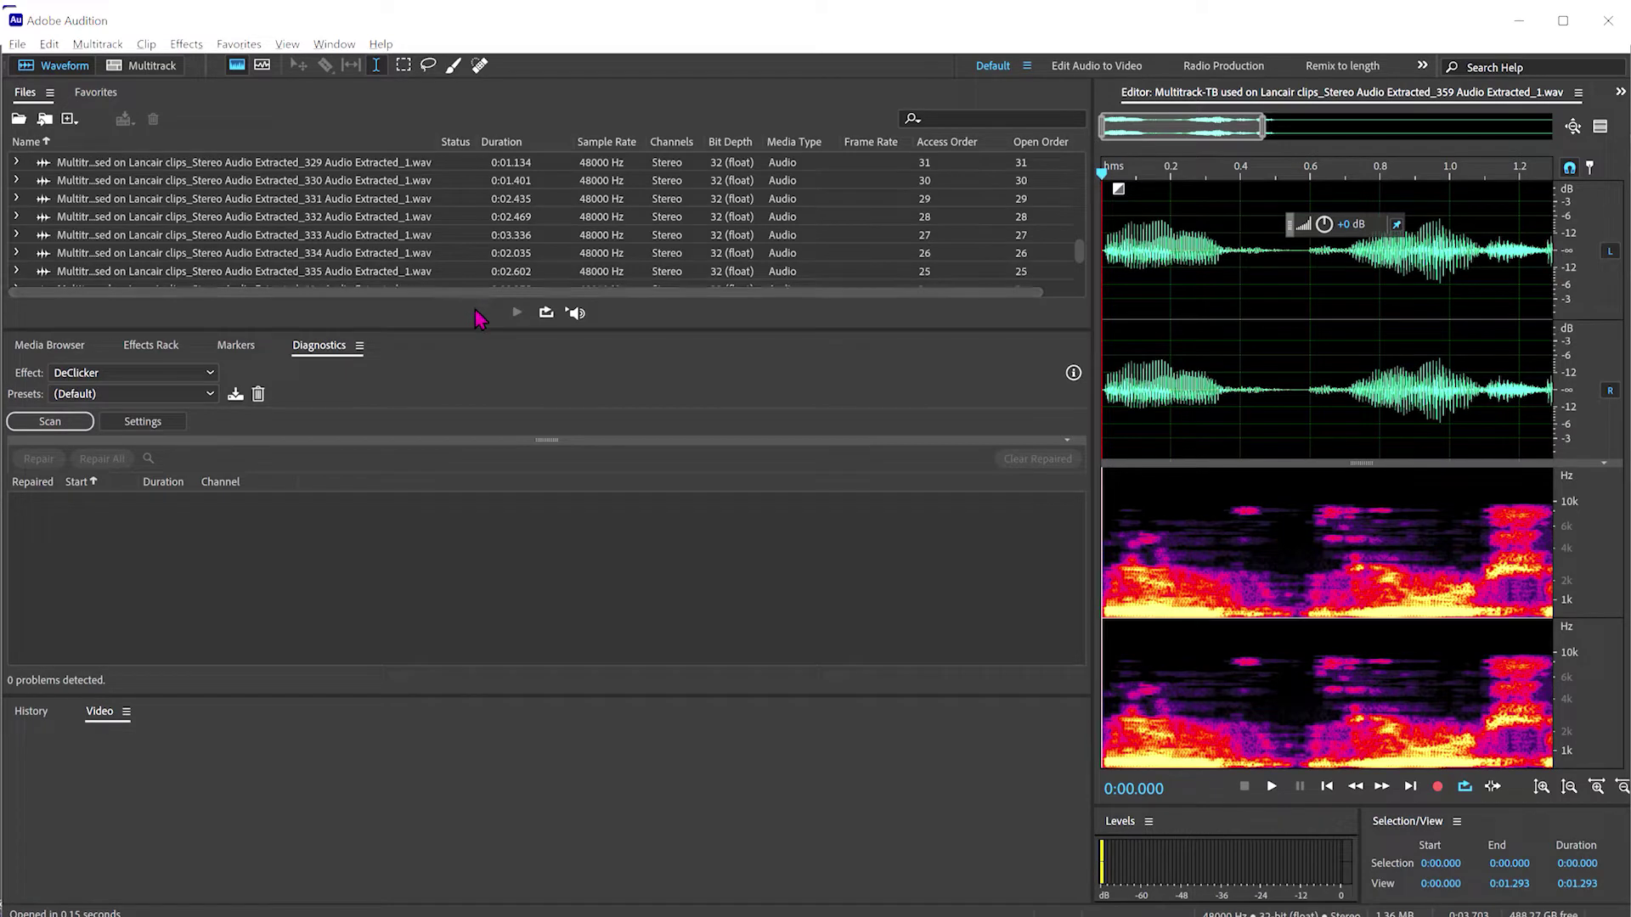
# Step: Make the Files panel taller and wider, and sort the clip files by Open Order
pyautogui.moveTo(524, 334); pyautogui.dragTo(510, 876)
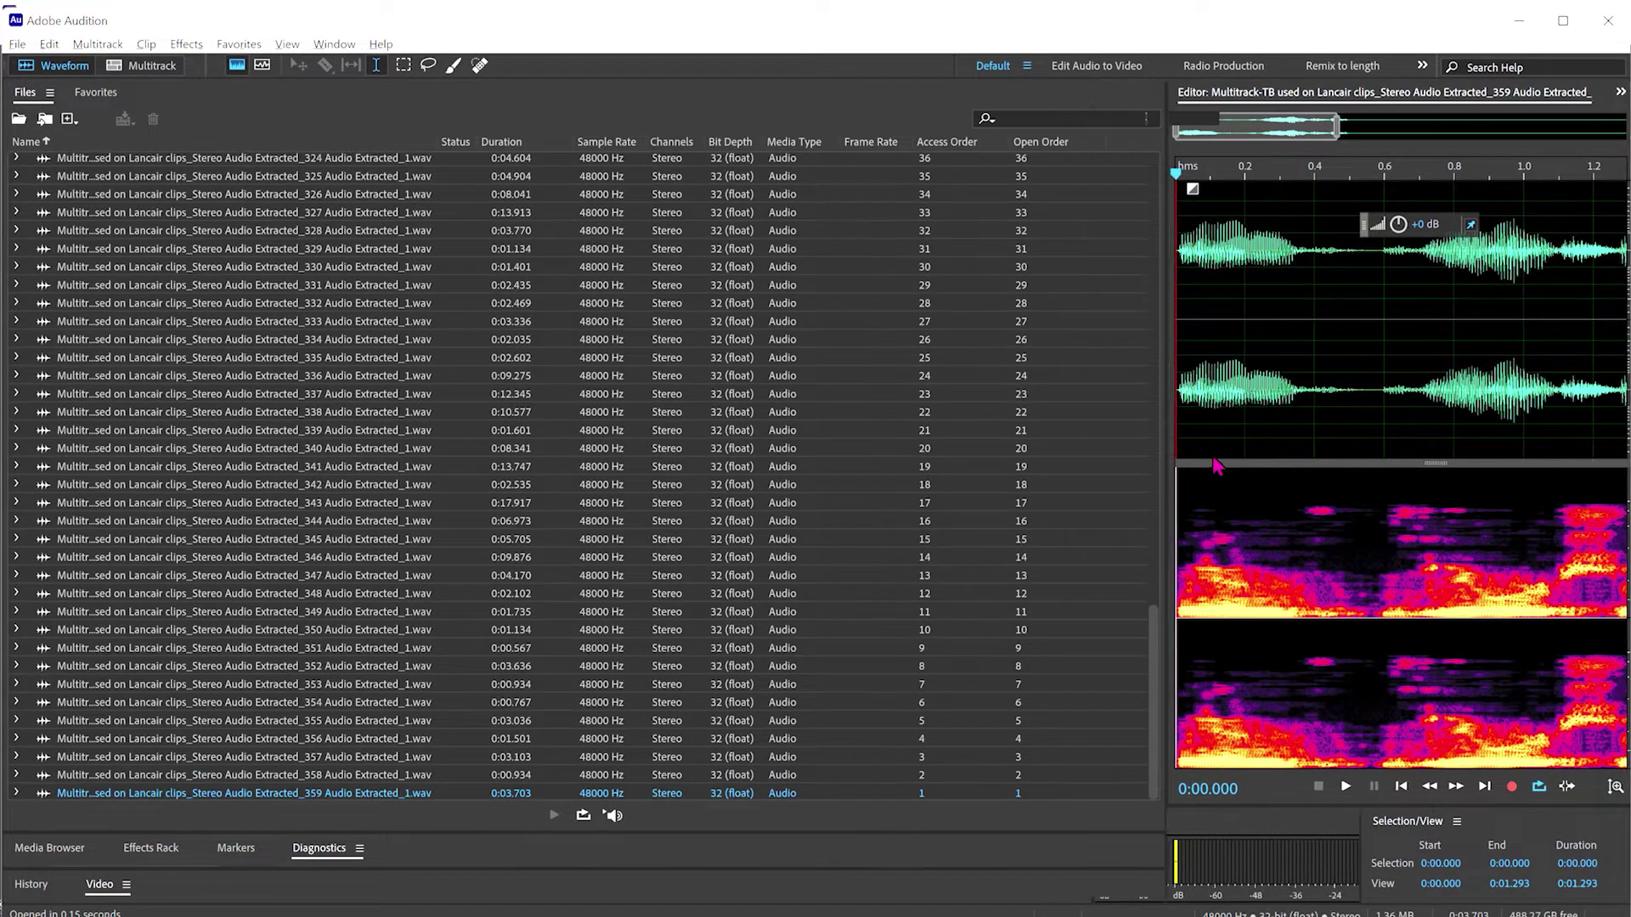
pyautogui.moveTo(1095, 474); pyautogui.dragTo(1367, 467)
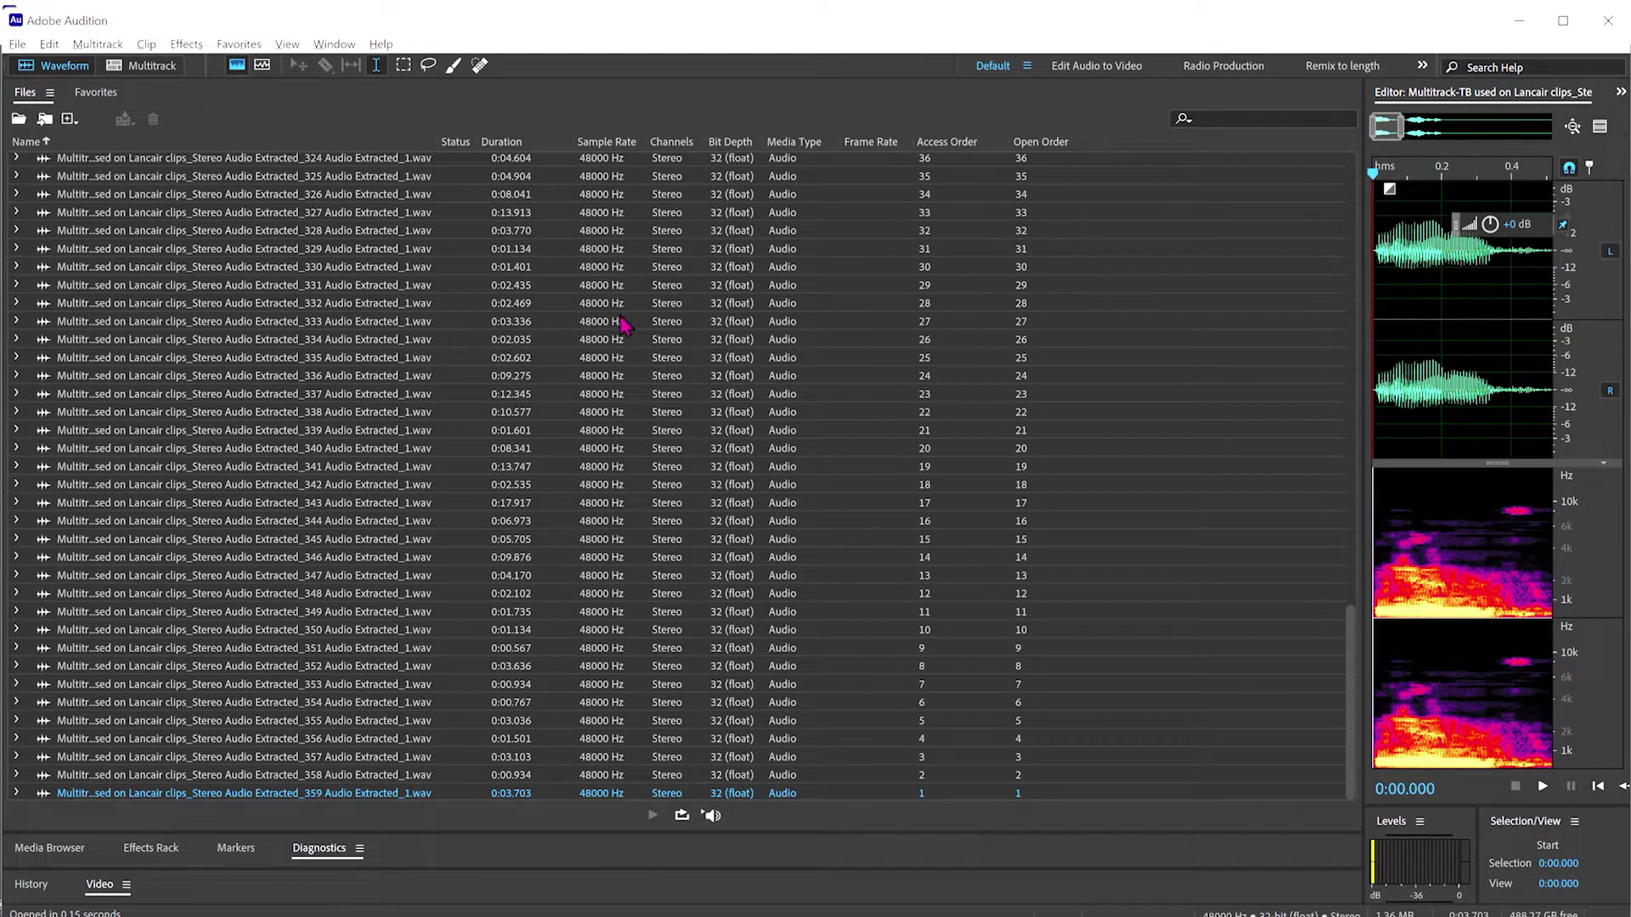
pyautogui.click(1071, 142)
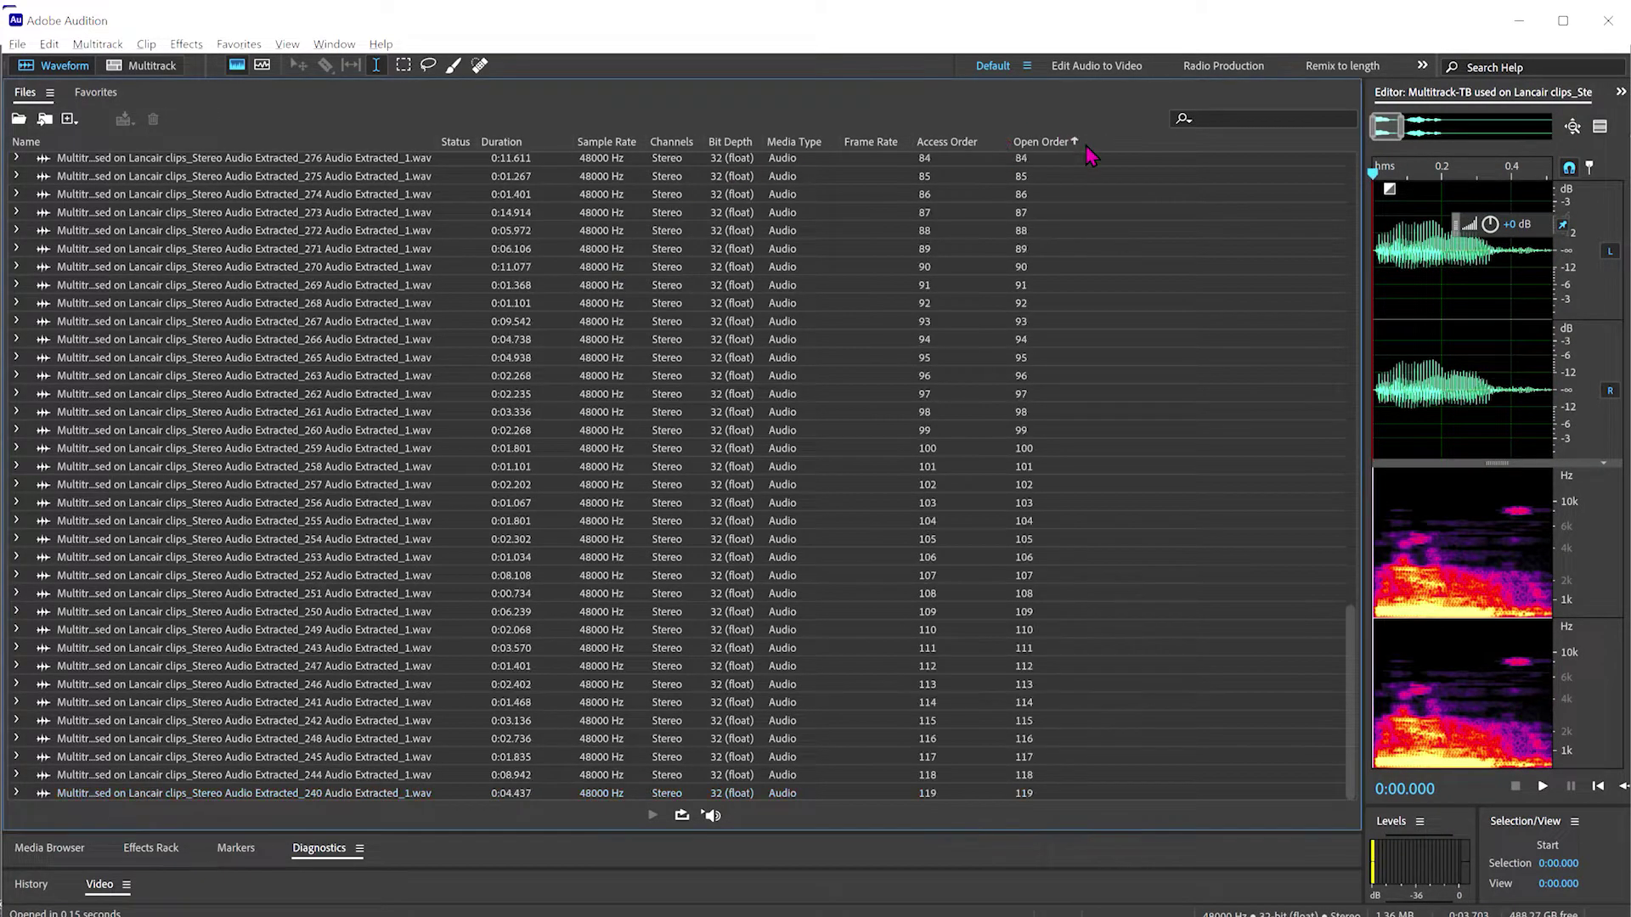
pyautogui.rightClick(1071, 142)
pyautogui.click(349, 446)
pyautogui.scroll(3, 349, 440)
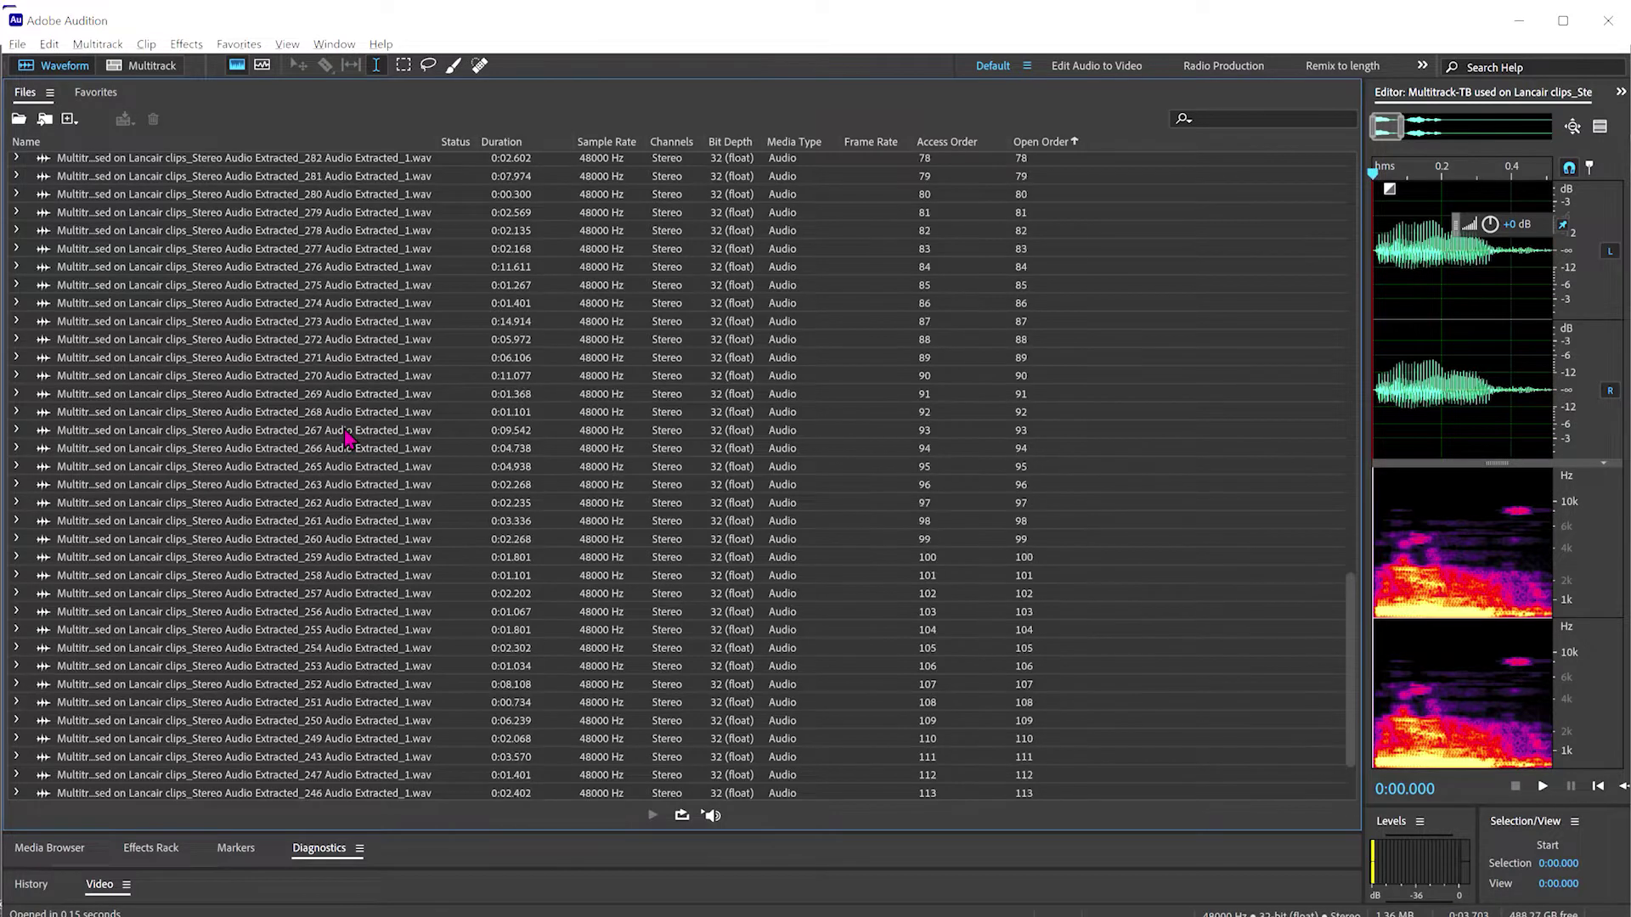
pyautogui.scroll(-3, 284, 271)
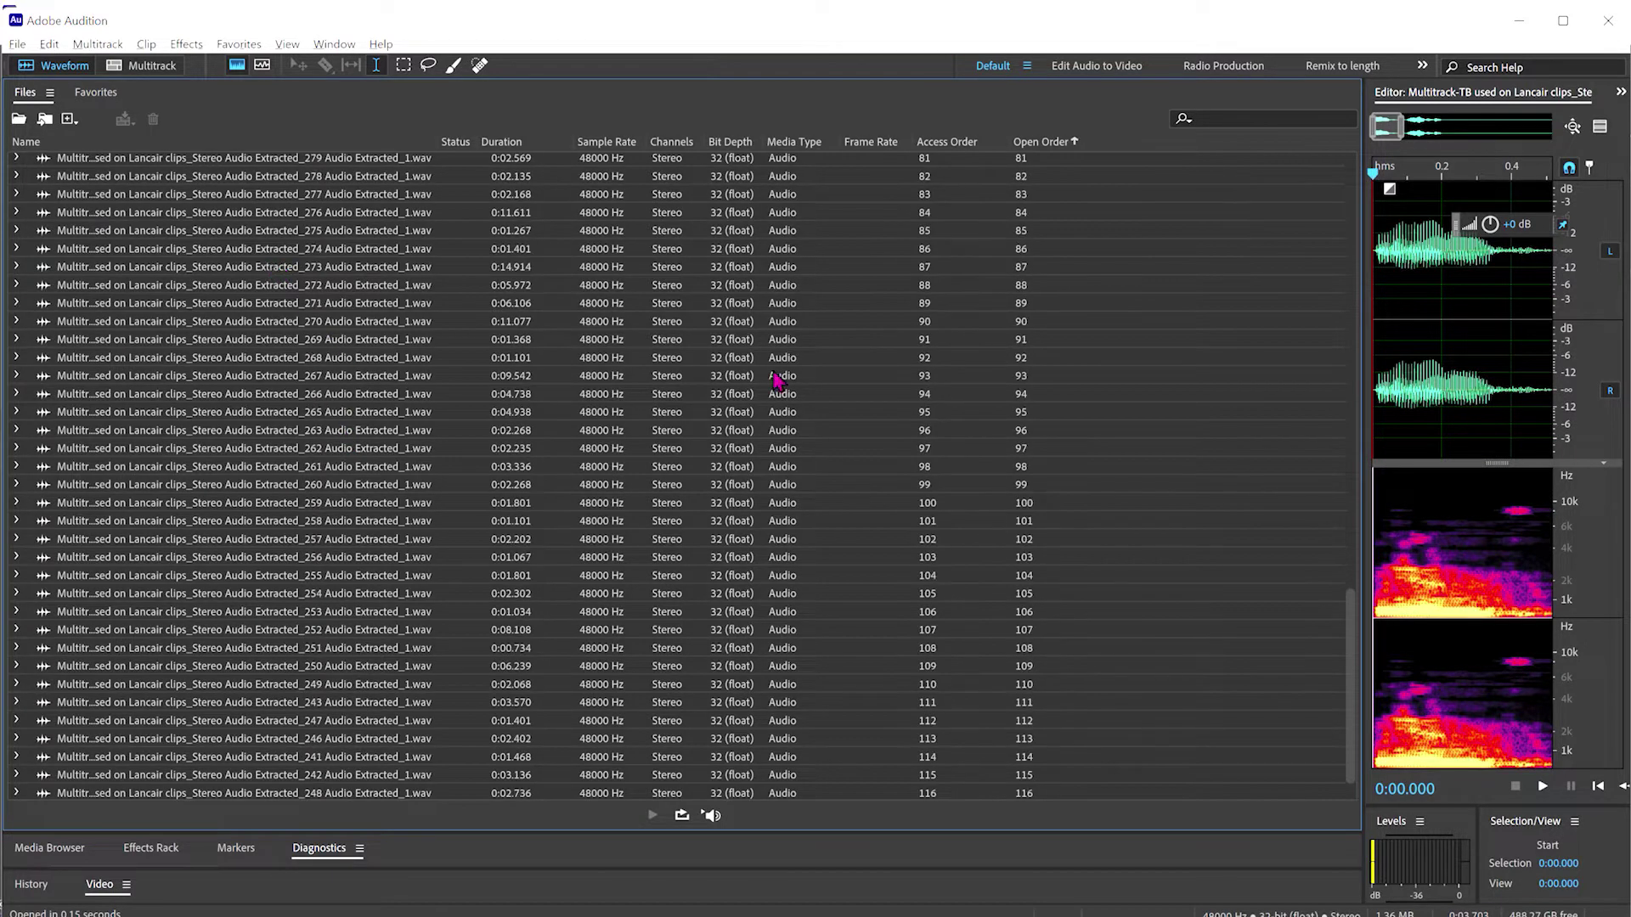
pyautogui.scroll(15, 1254, 415)
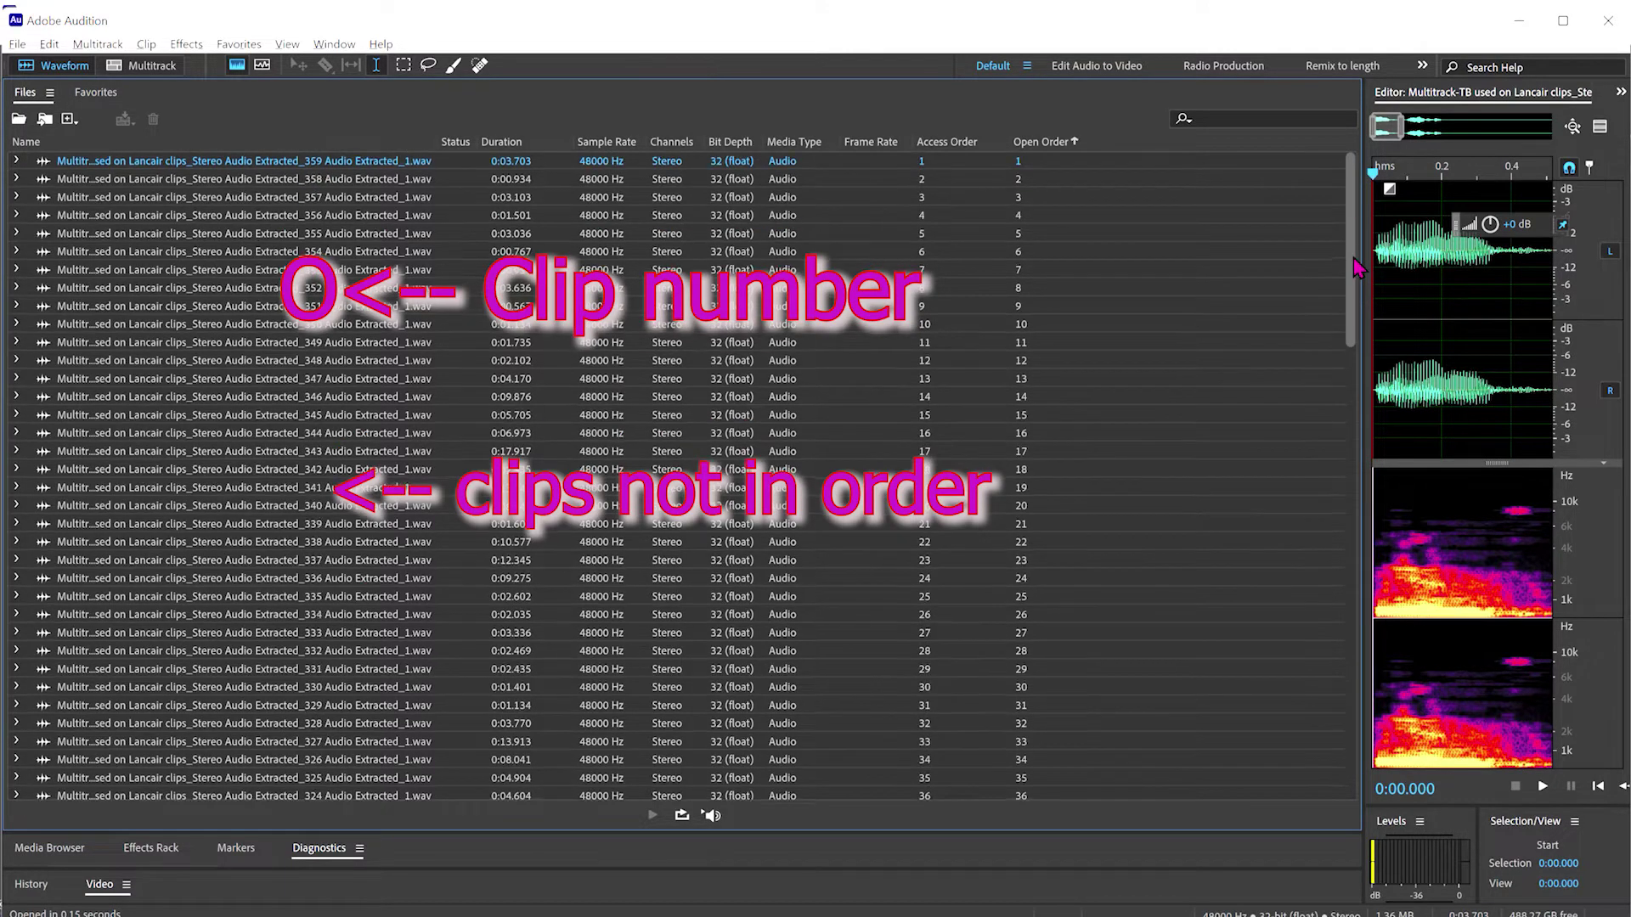
pyautogui.moveTo(1352, 248)
pyautogui.mouseDown()
pyautogui.moveTo(1367, 485)
pyautogui.moveTo(1352, 765)
pyautogui.mouseUp()
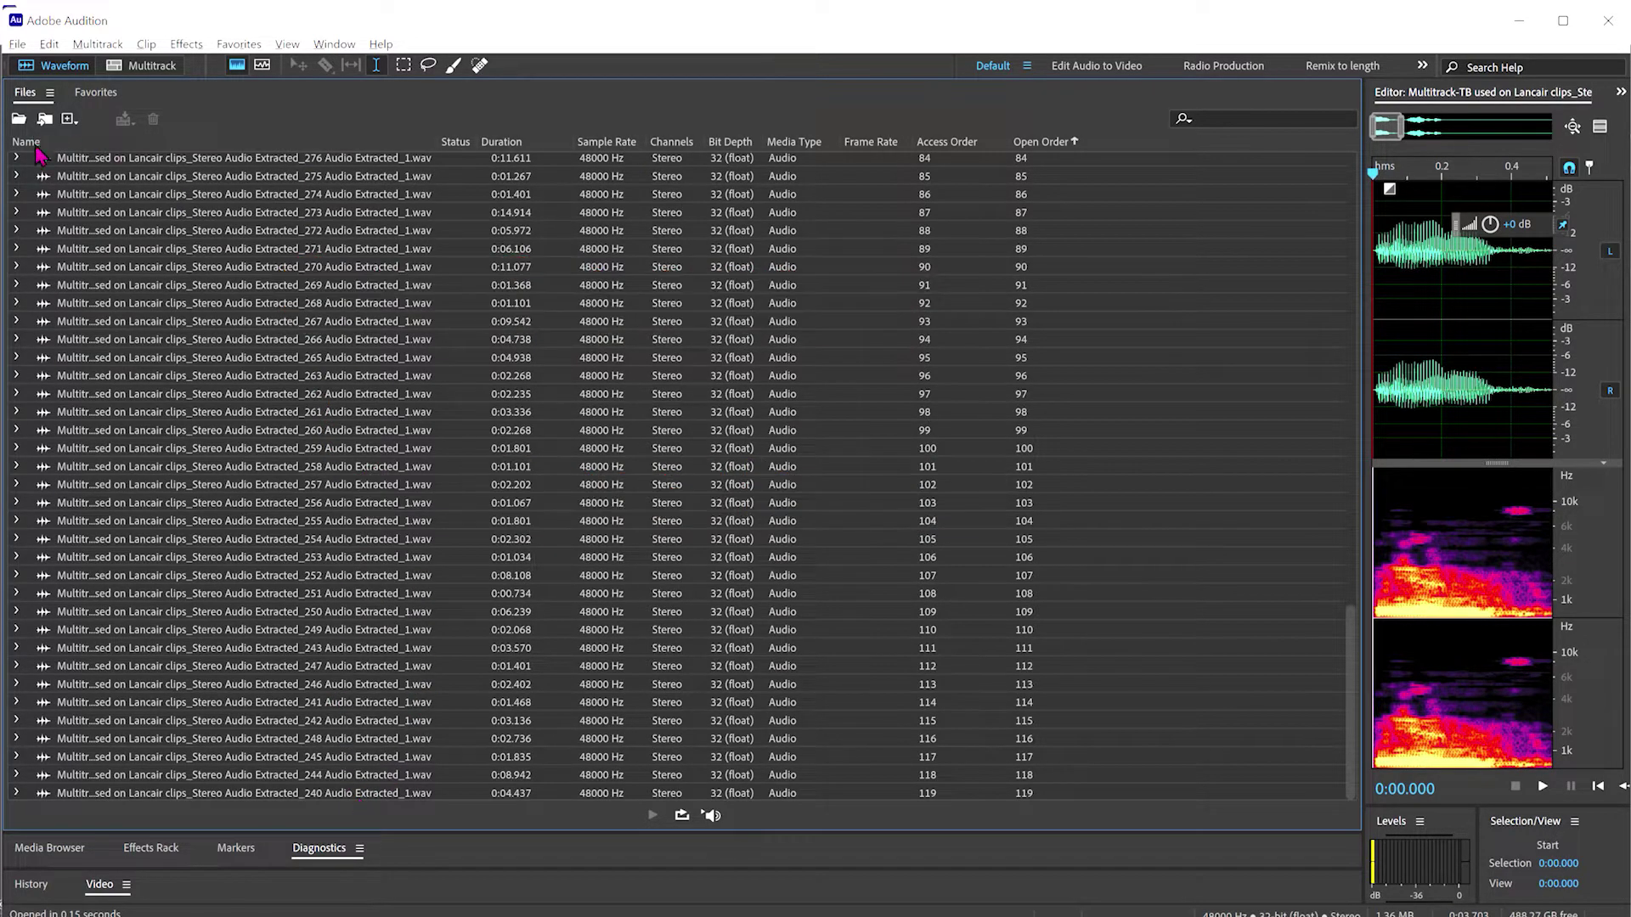
# Step: Sort the clip files ascending by Name and select clip 240 at the top
pyautogui.click(29, 141)
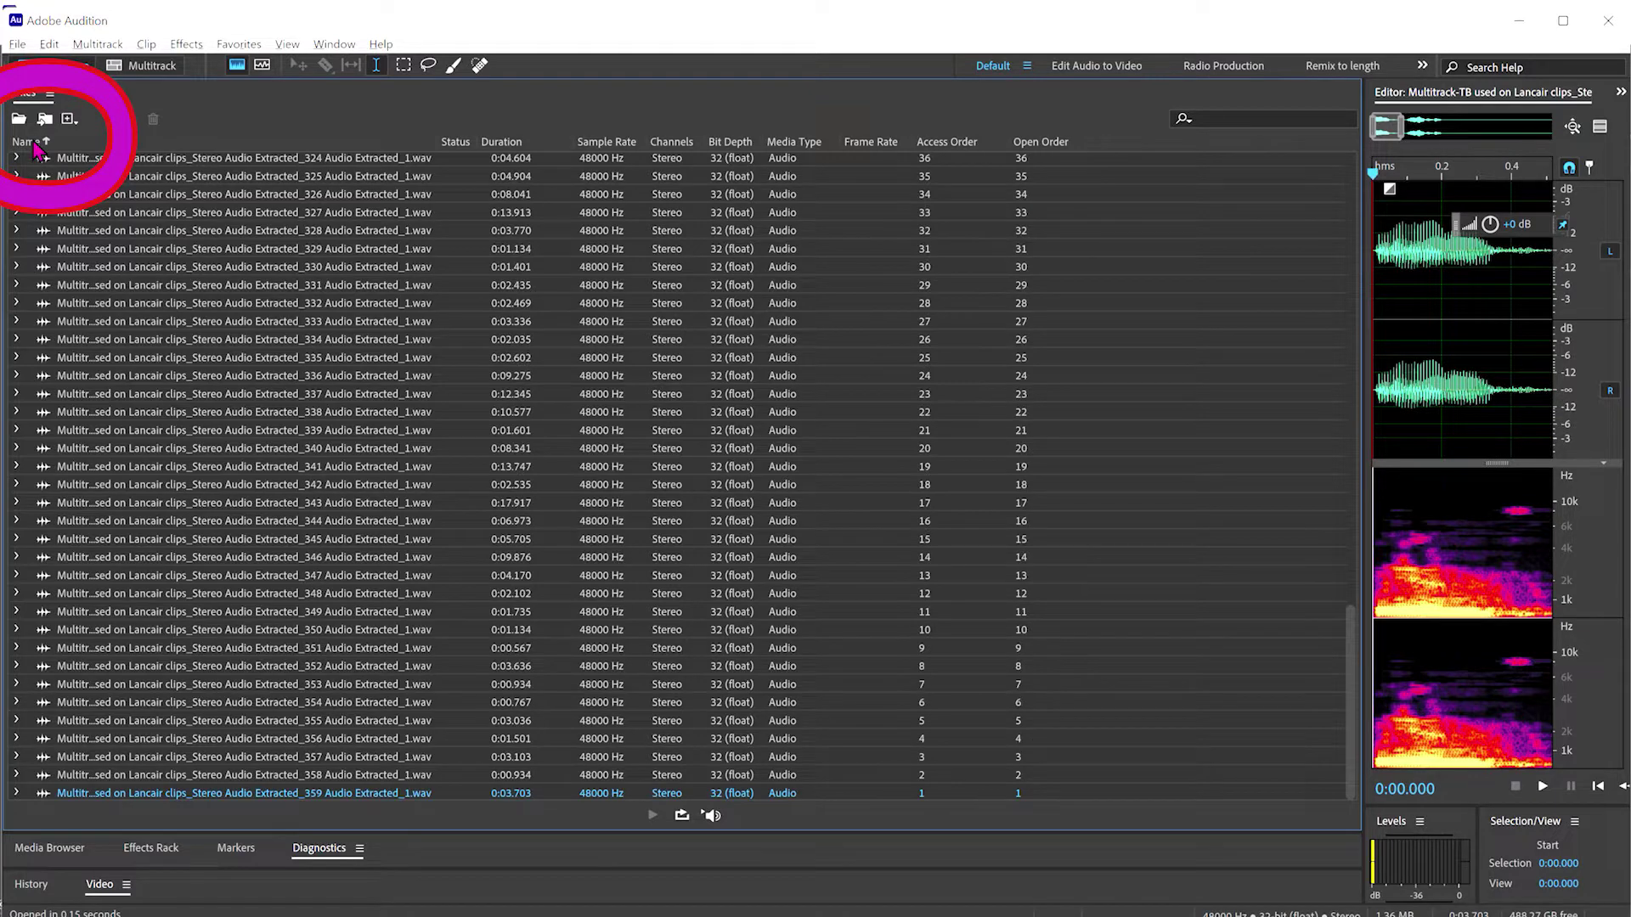
pyautogui.click(36, 142)
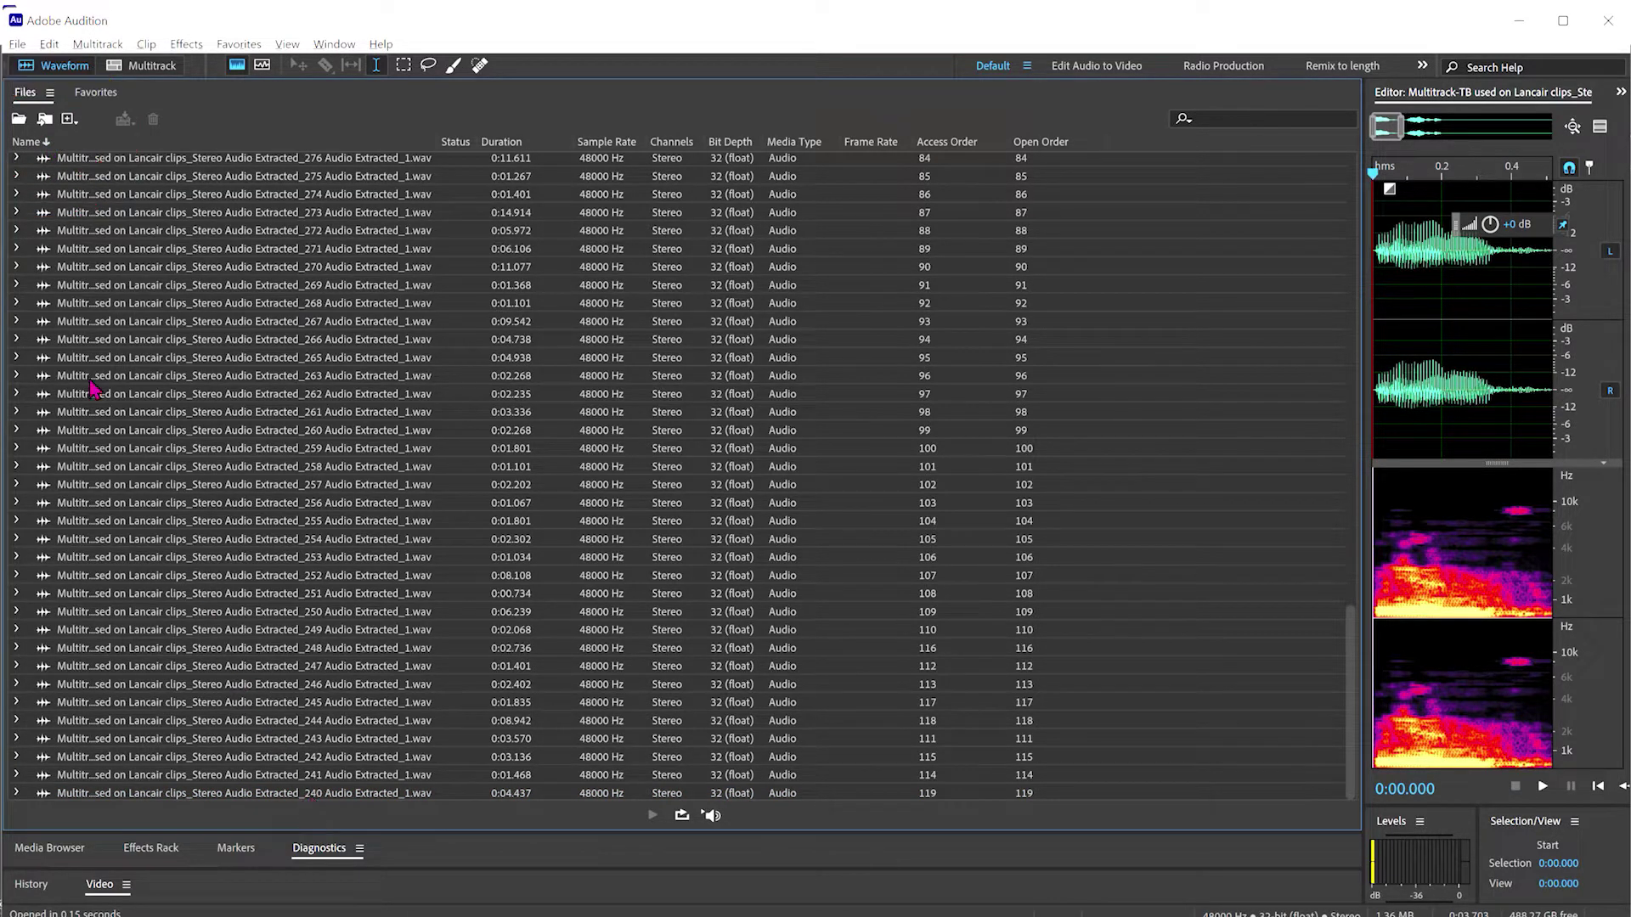
pyautogui.click(36, 143)
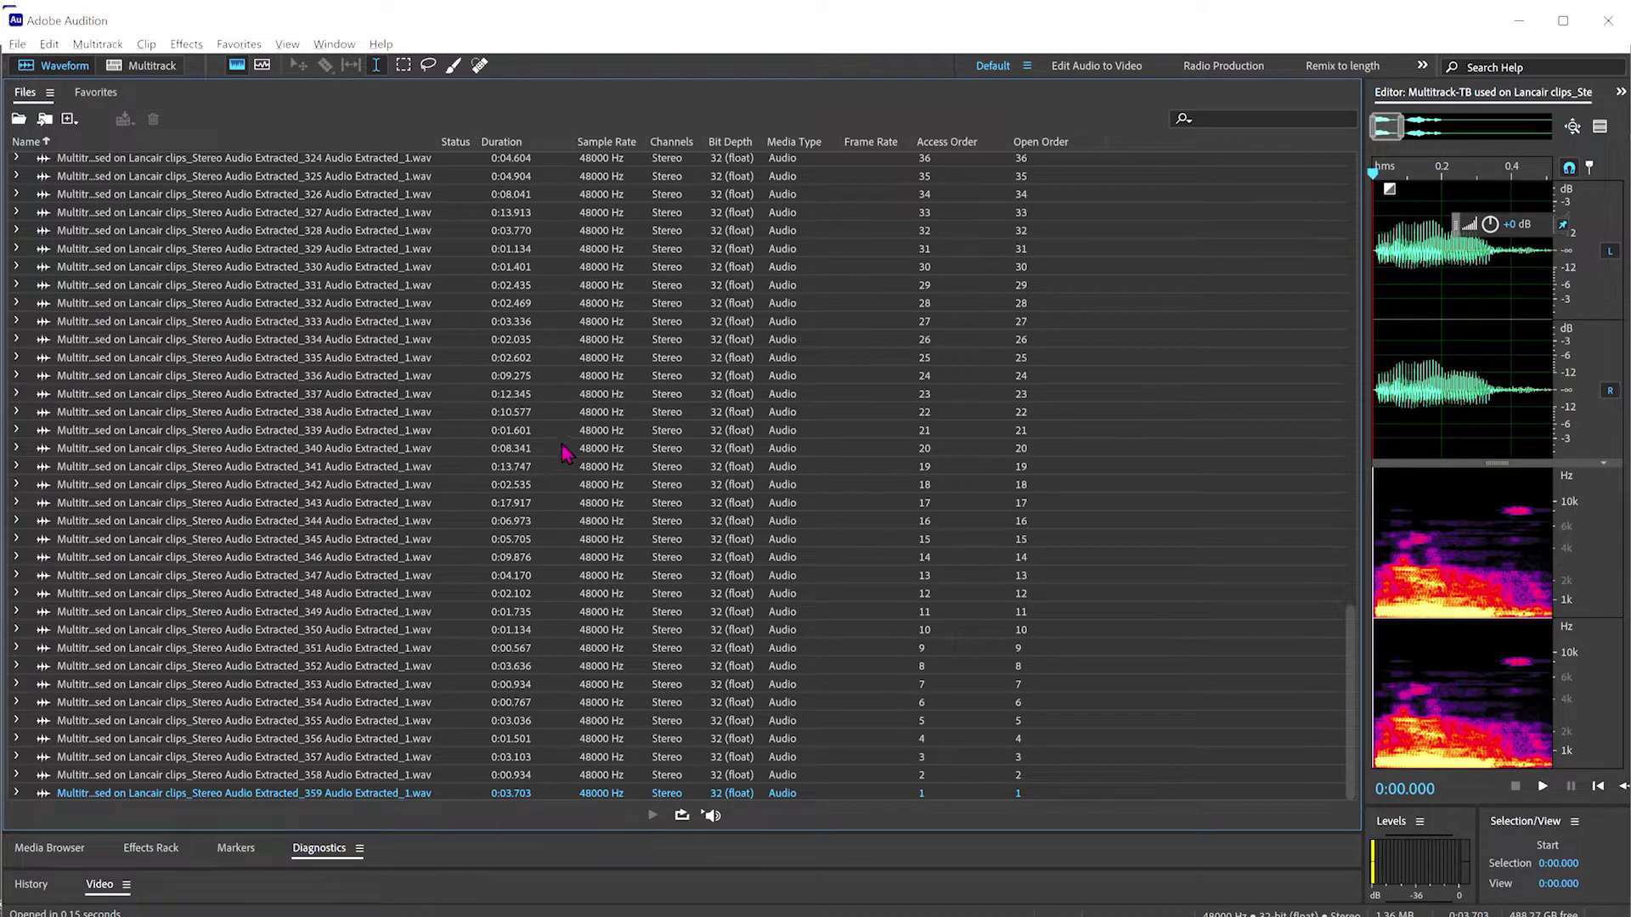
pyautogui.scroll(4, 510, 433)
pyautogui.scroll(4, 485, 420)
pyautogui.scroll(3, 433, 402)
pyautogui.scroll(4, 421, 392)
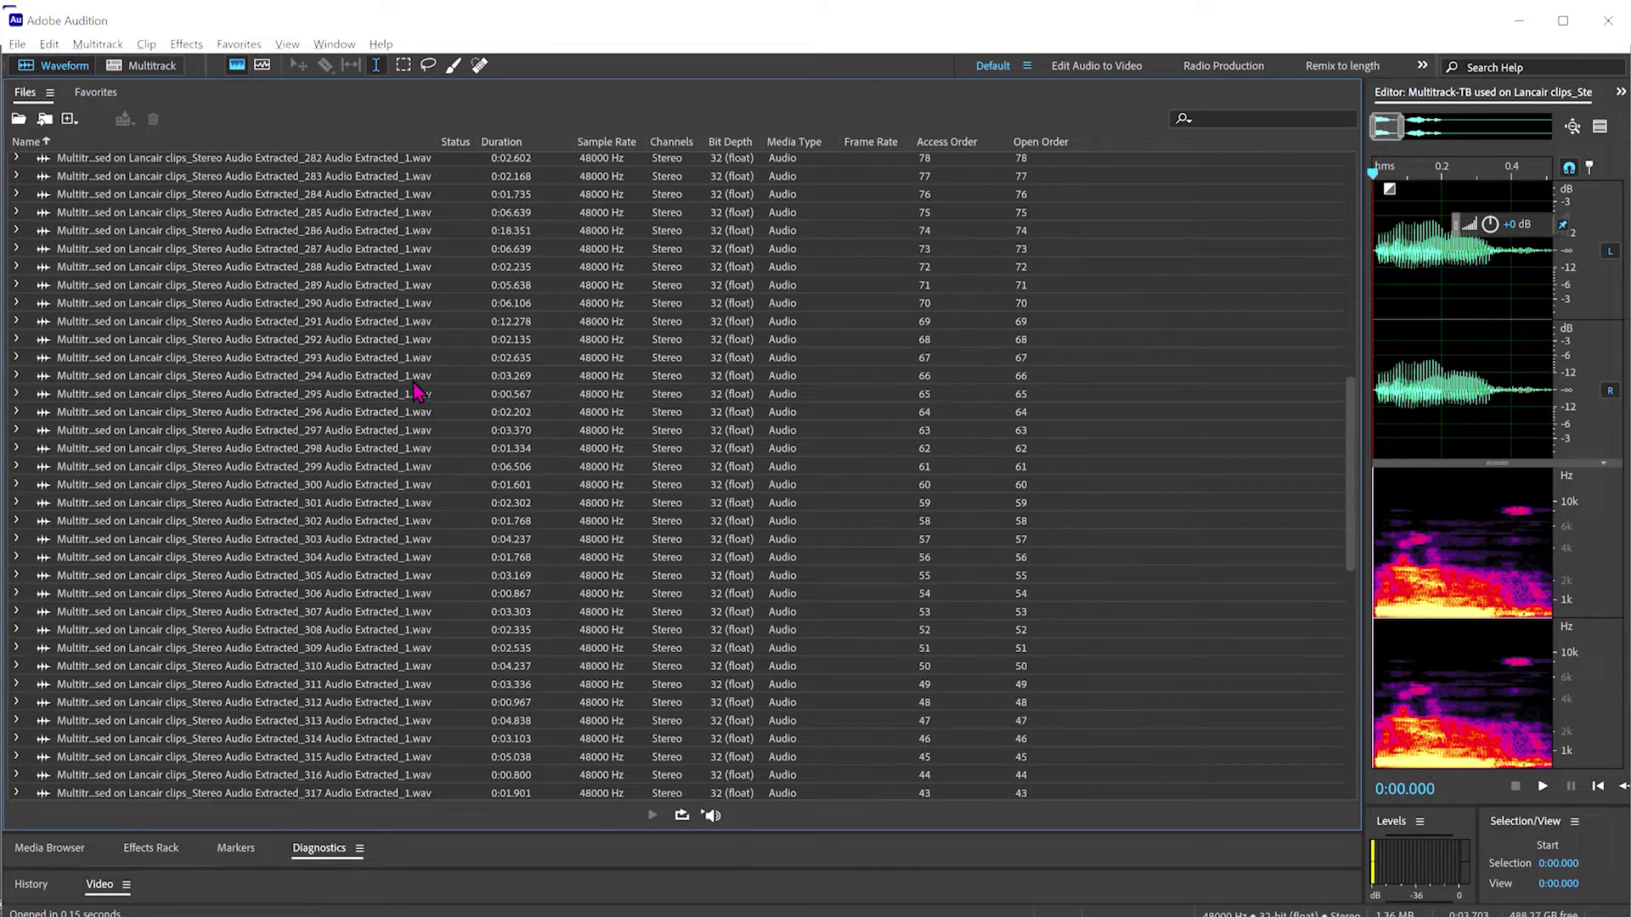
pyautogui.scroll(4, 419, 391)
pyautogui.scroll(4, 418, 392)
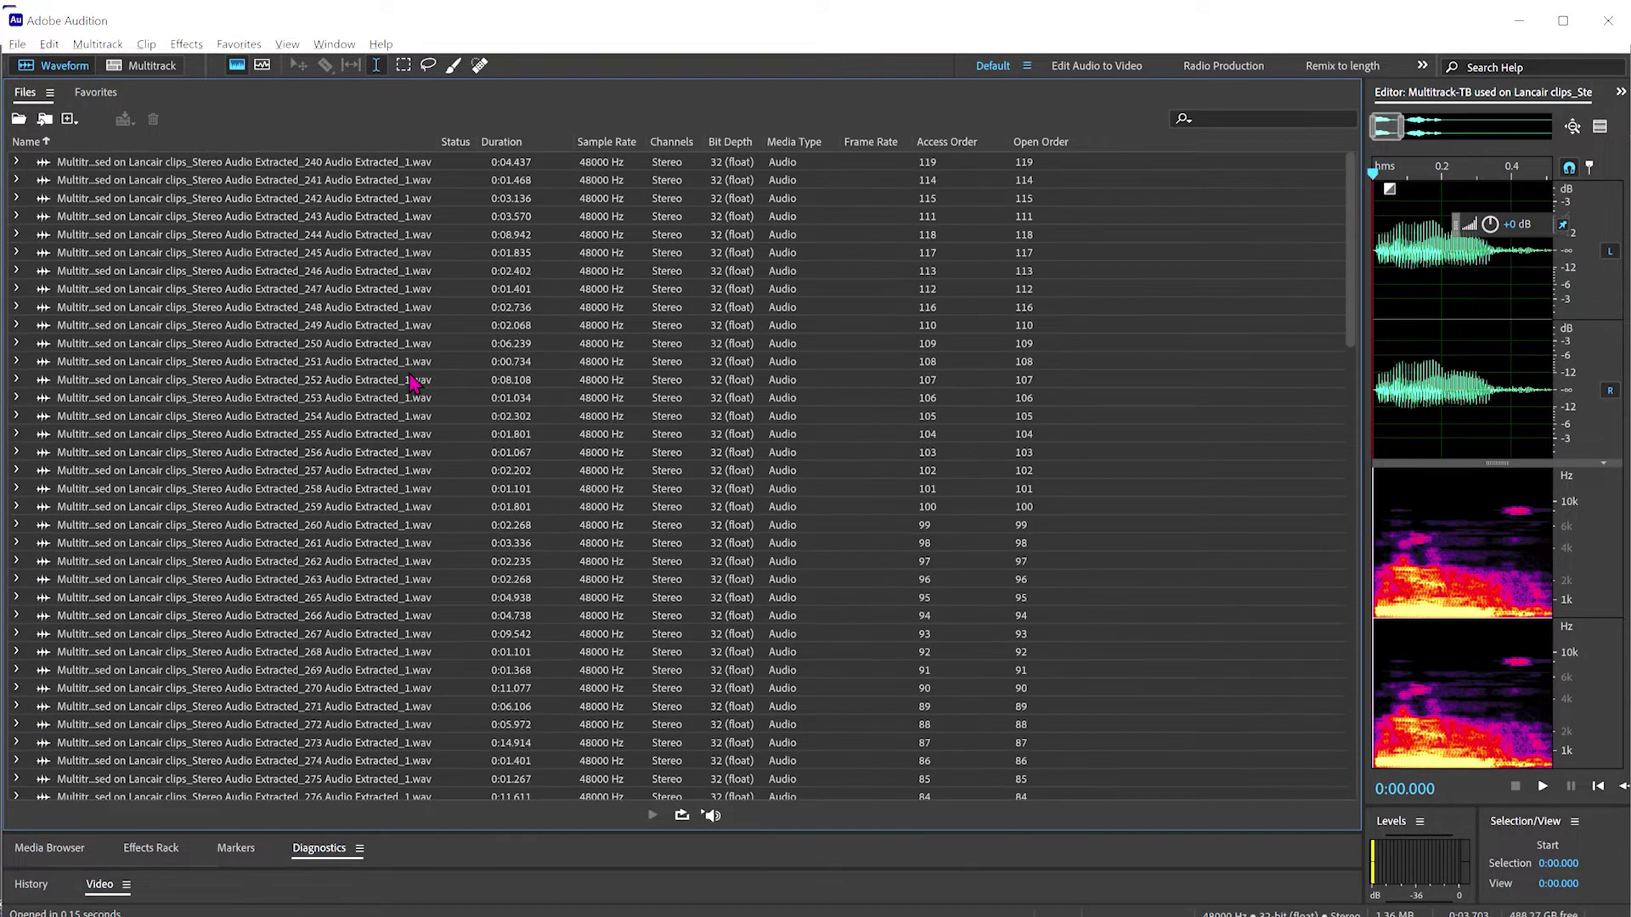
pyautogui.click(337, 166)
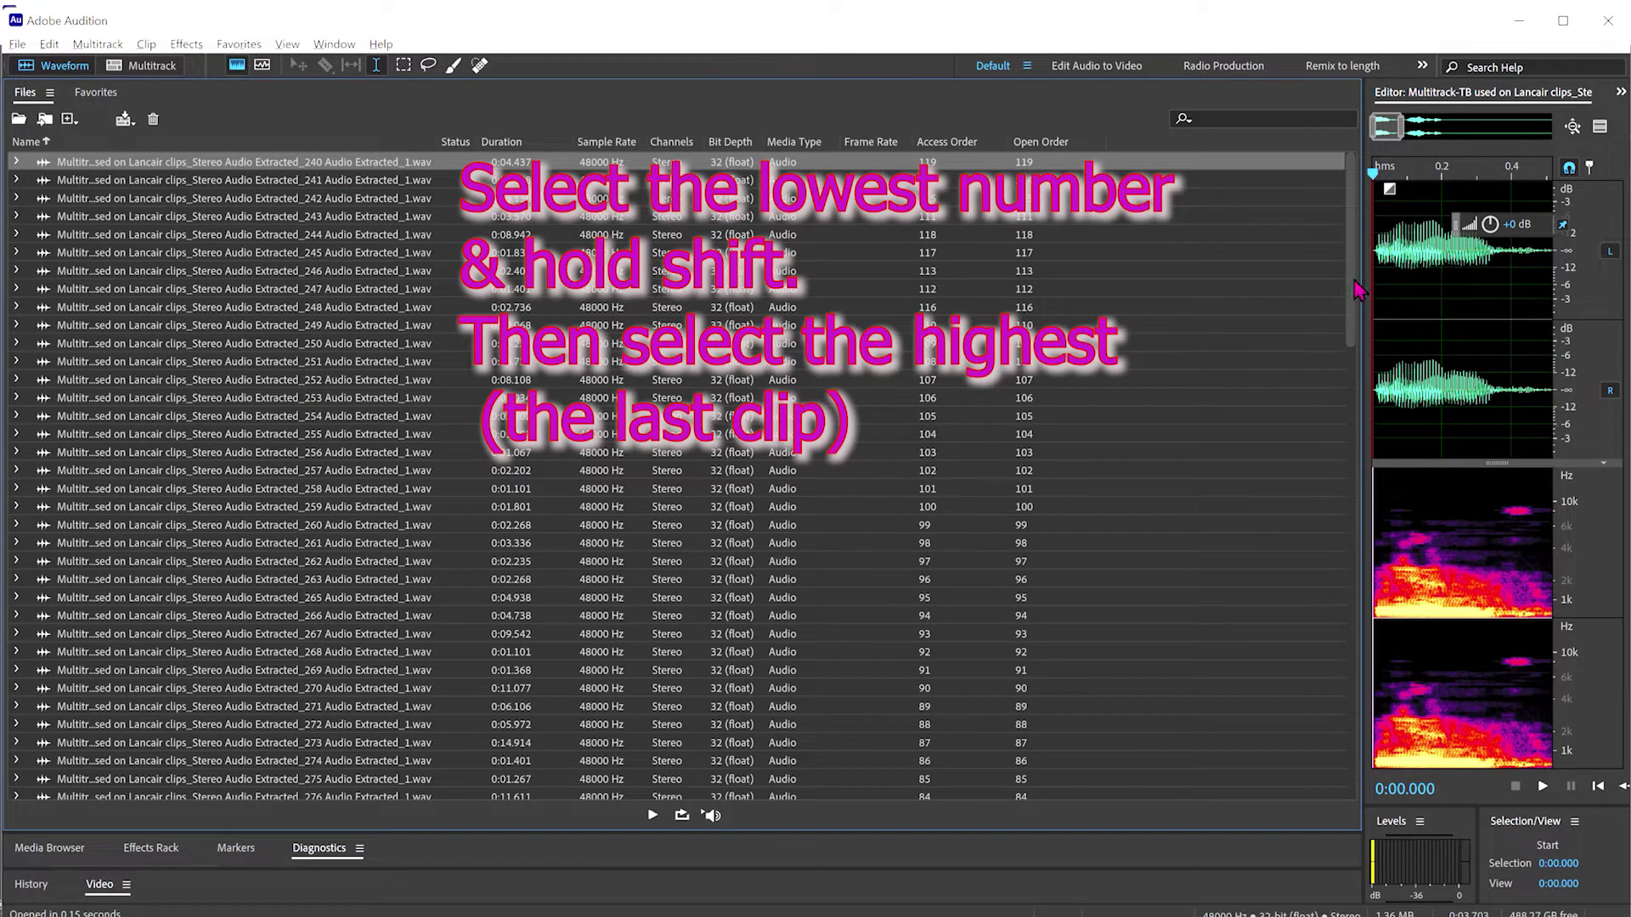
pyautogui.moveTo(1352, 300); pyautogui.dragTo(1351, 764)
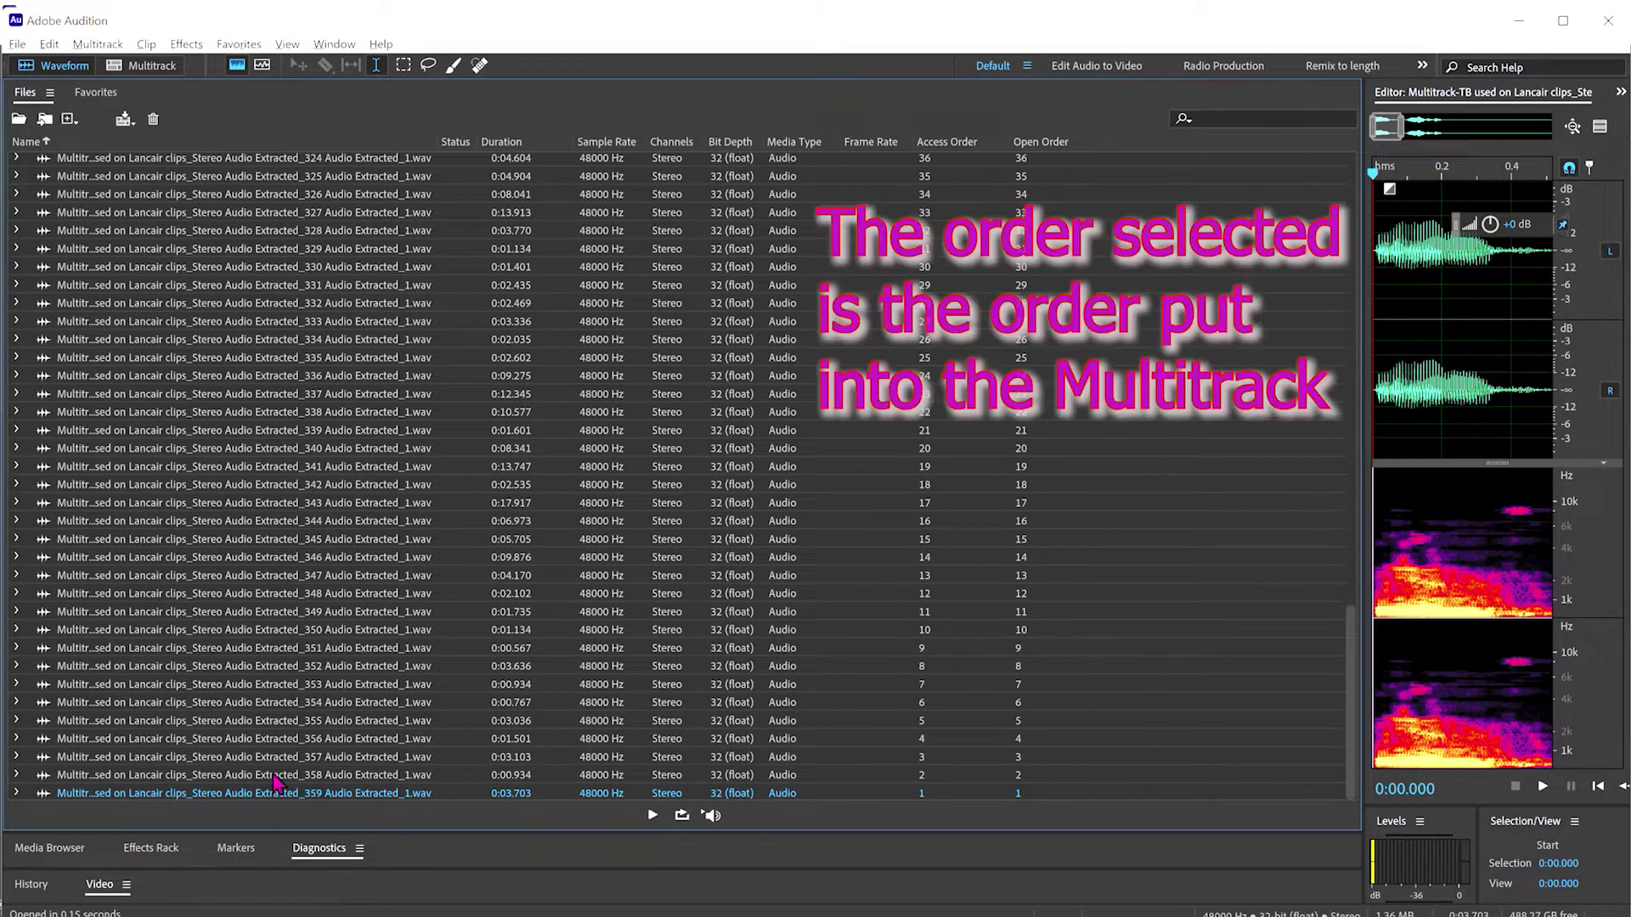
# Step: Select all clip files 240 through 359 and widen the waveform editor
pyautogui.hotkey('ctrl', 'a')
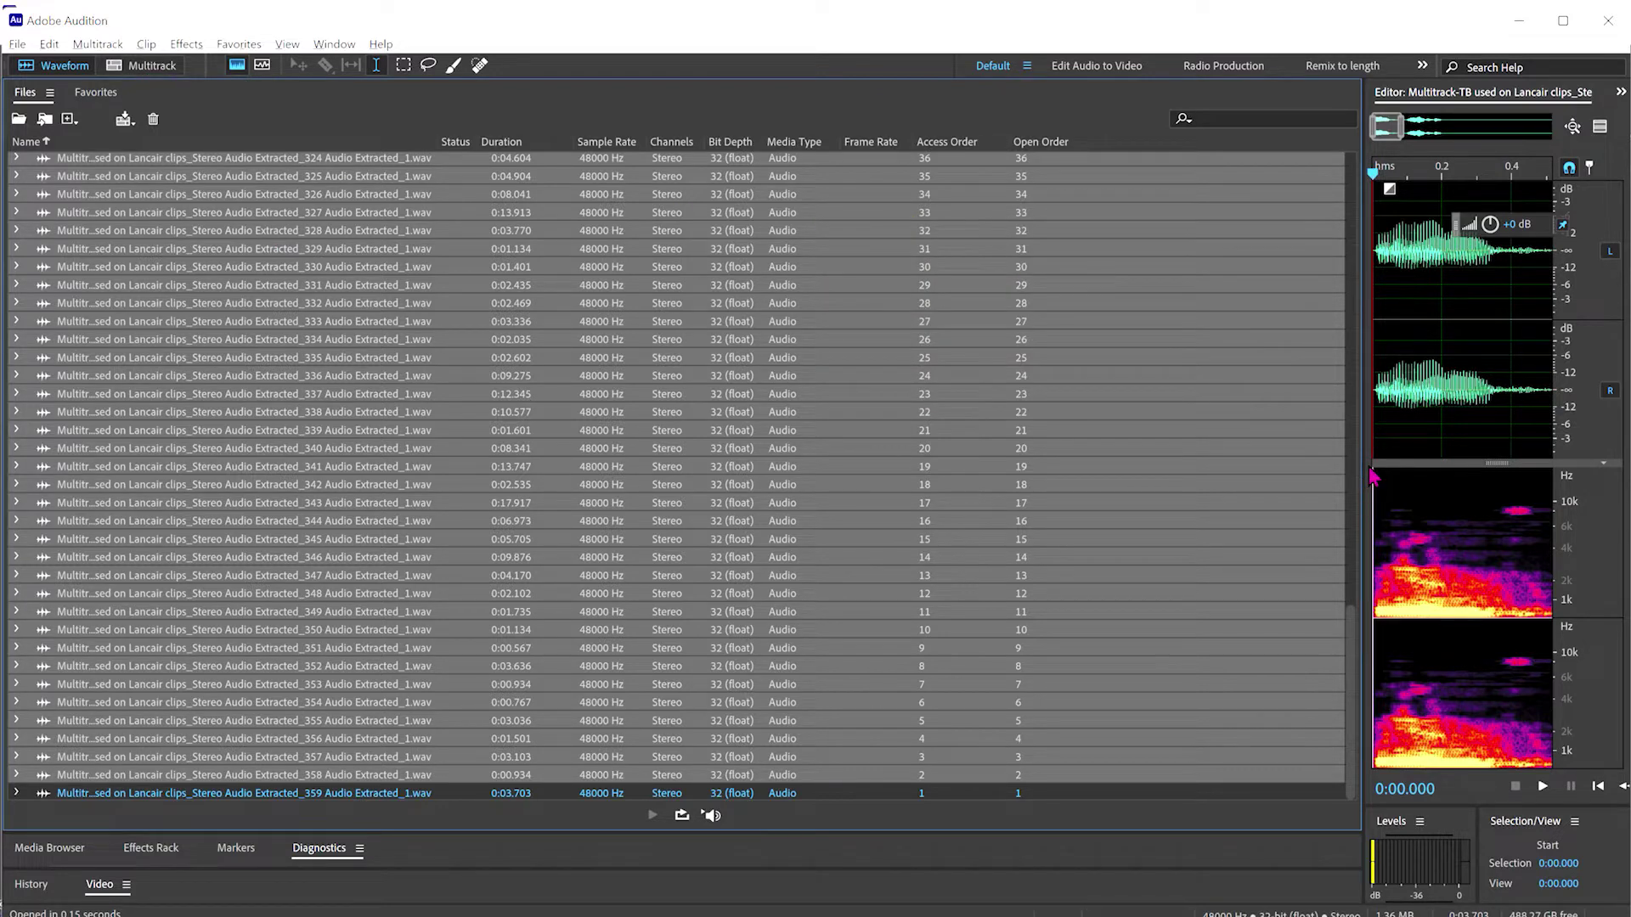
pyautogui.moveTo(1370, 478); pyautogui.dragTo(291, 479)
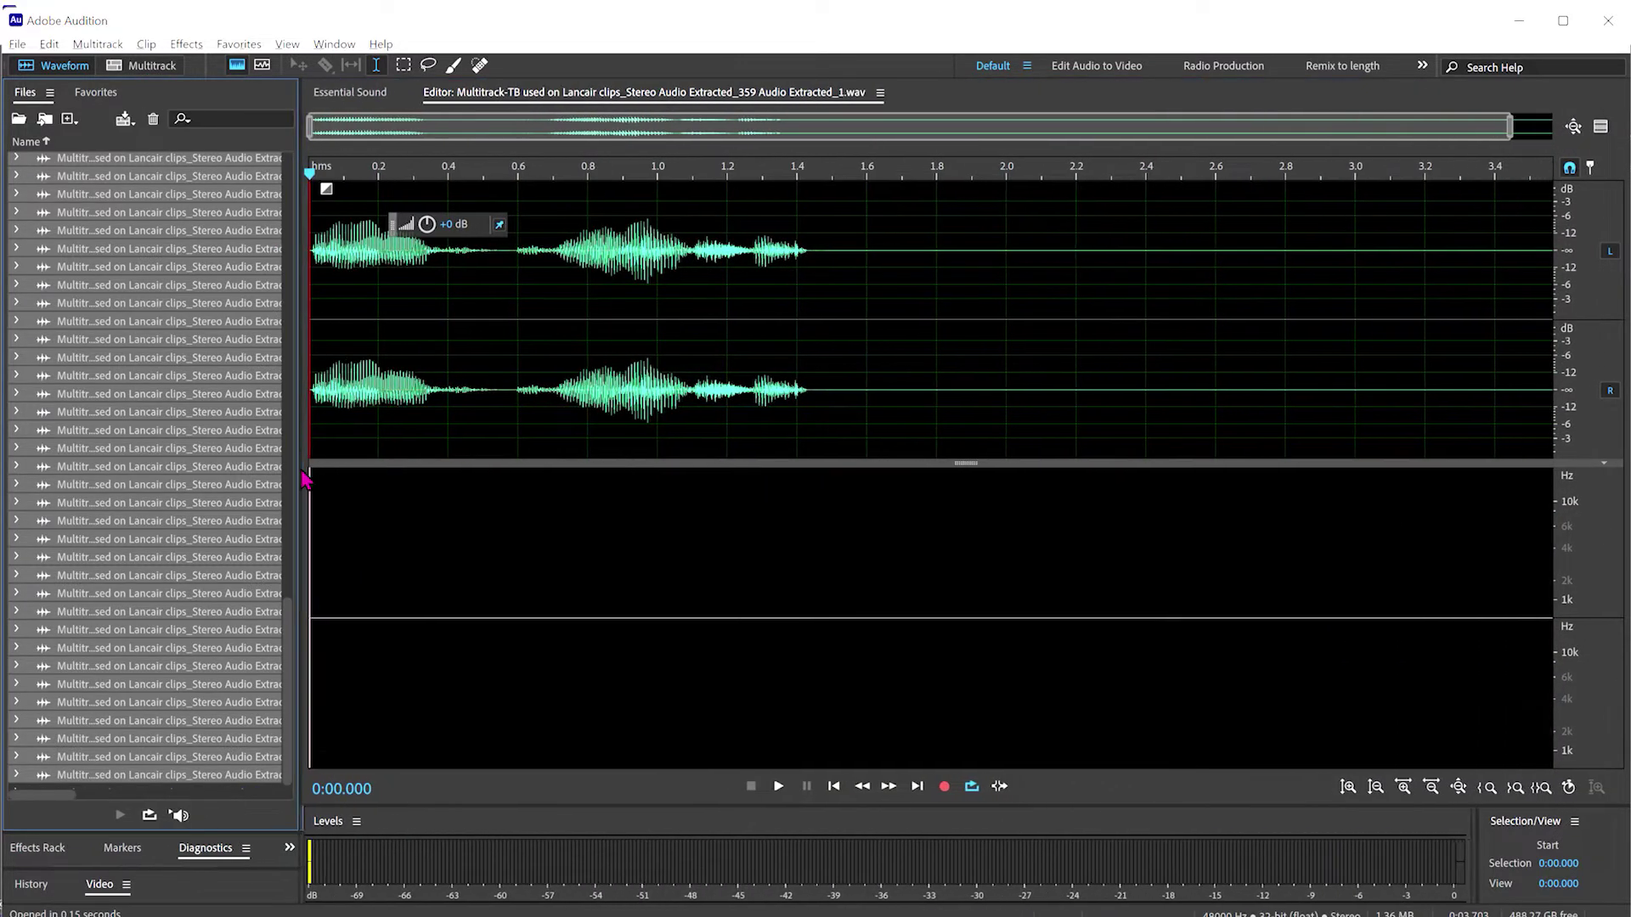
# Step: Create a new multitrack session named Untitled Session 8
pyautogui.click(149, 66)
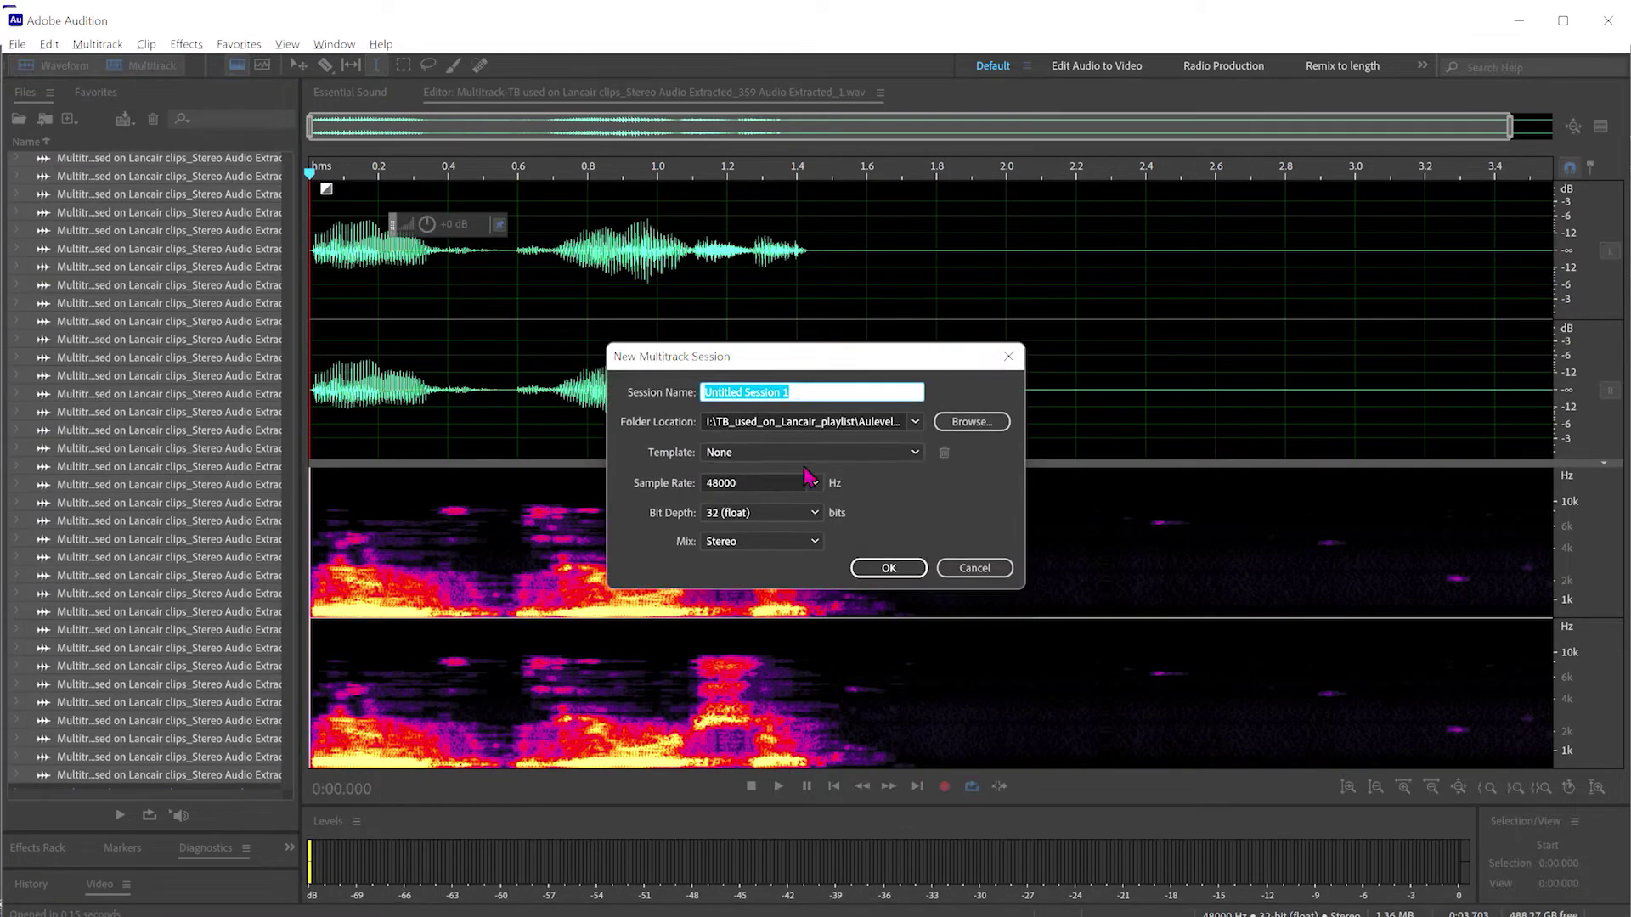
pyautogui.click(791, 388)
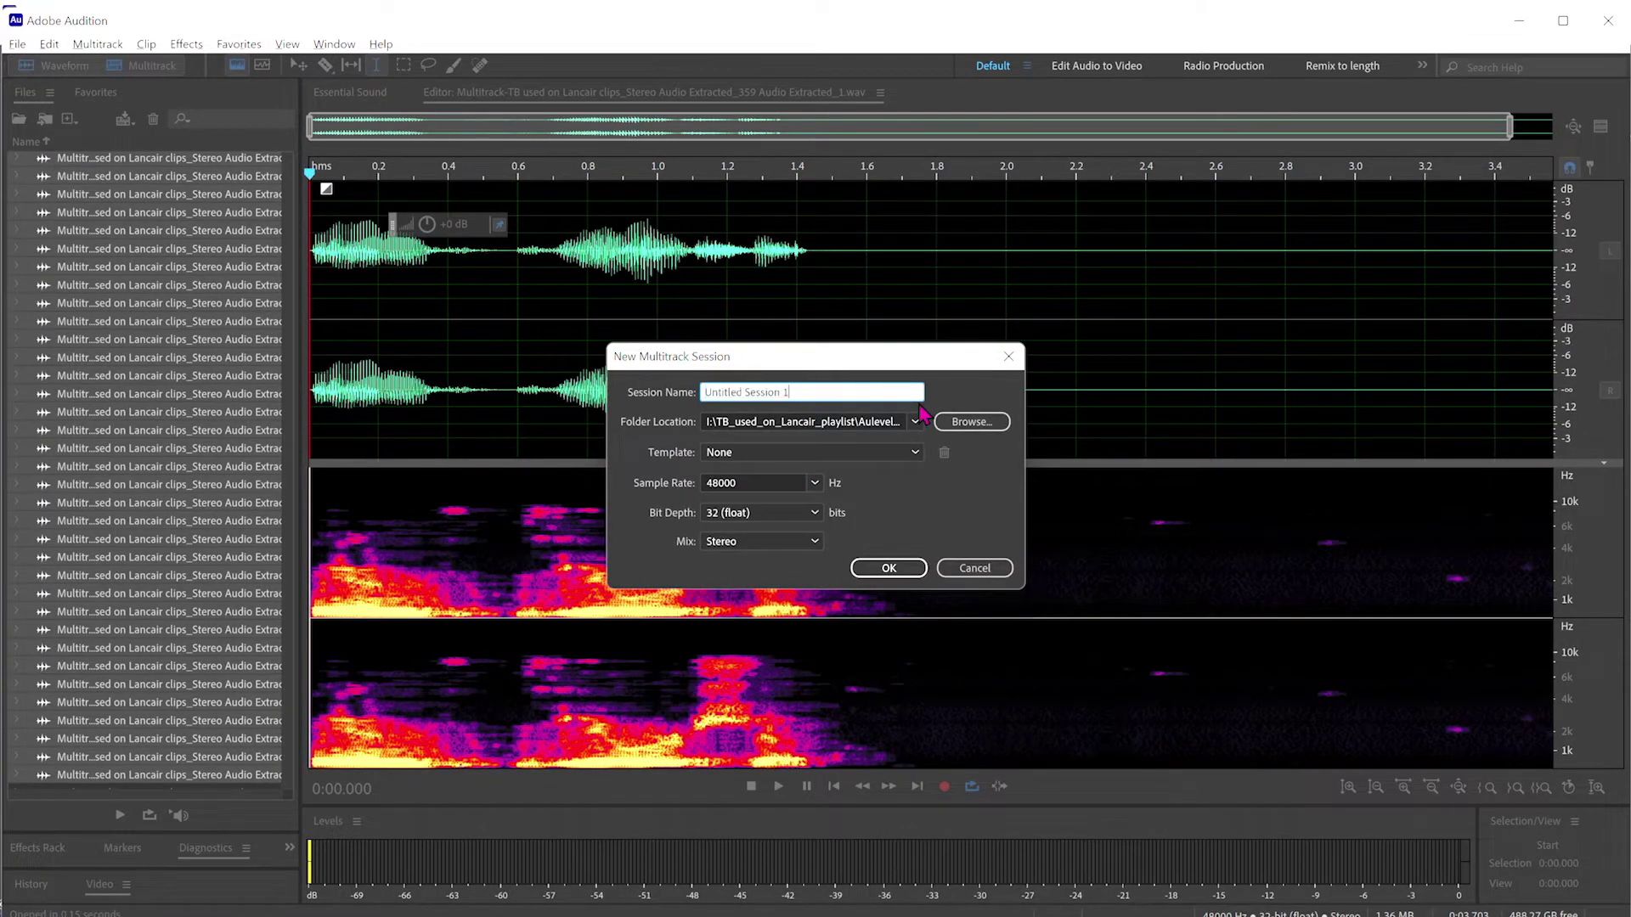
pyautogui.write('8')
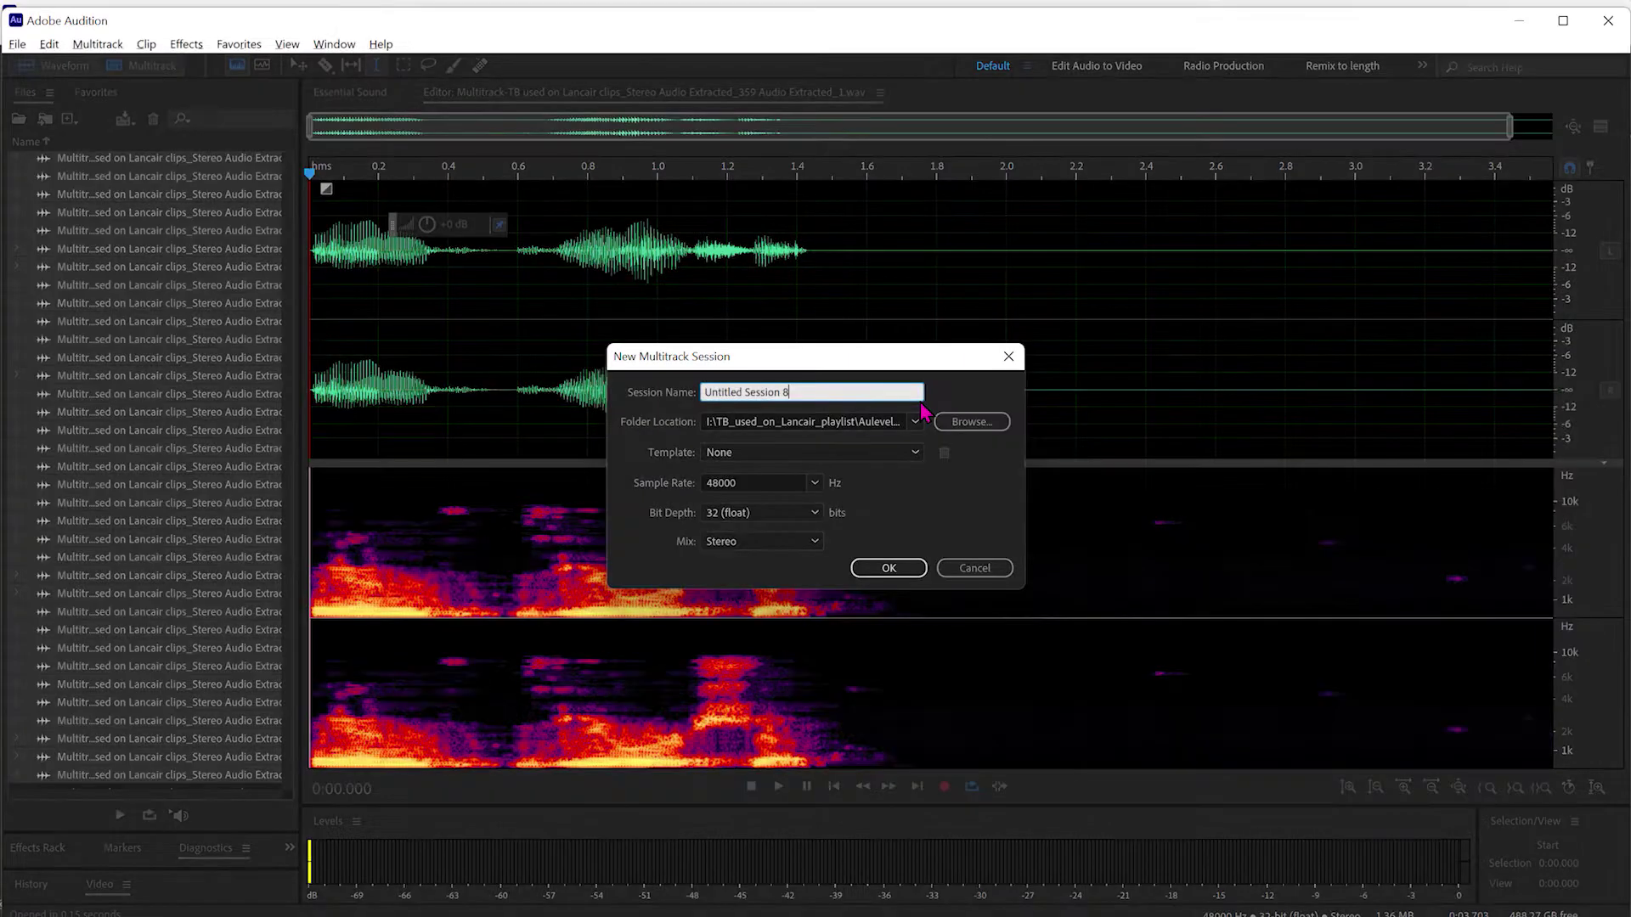
pyautogui.press('Return')
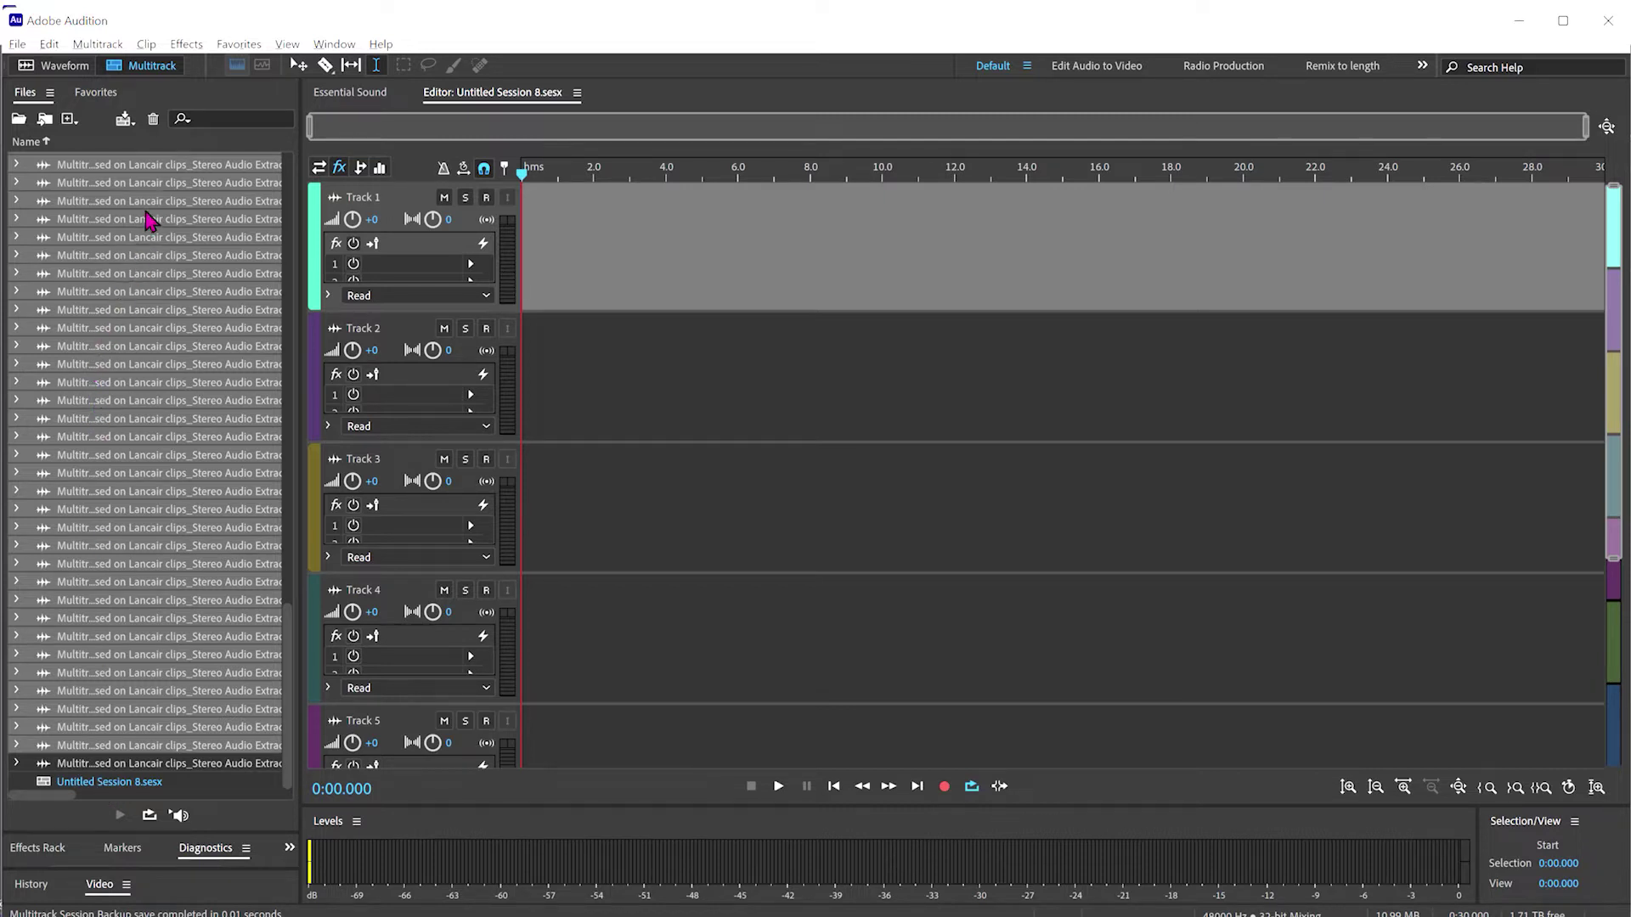
# Step: Select clips 240 through 359 in the widened file list and drop them onto Track 1
pyautogui.hotkey('ctrl', 'shift', 'a')
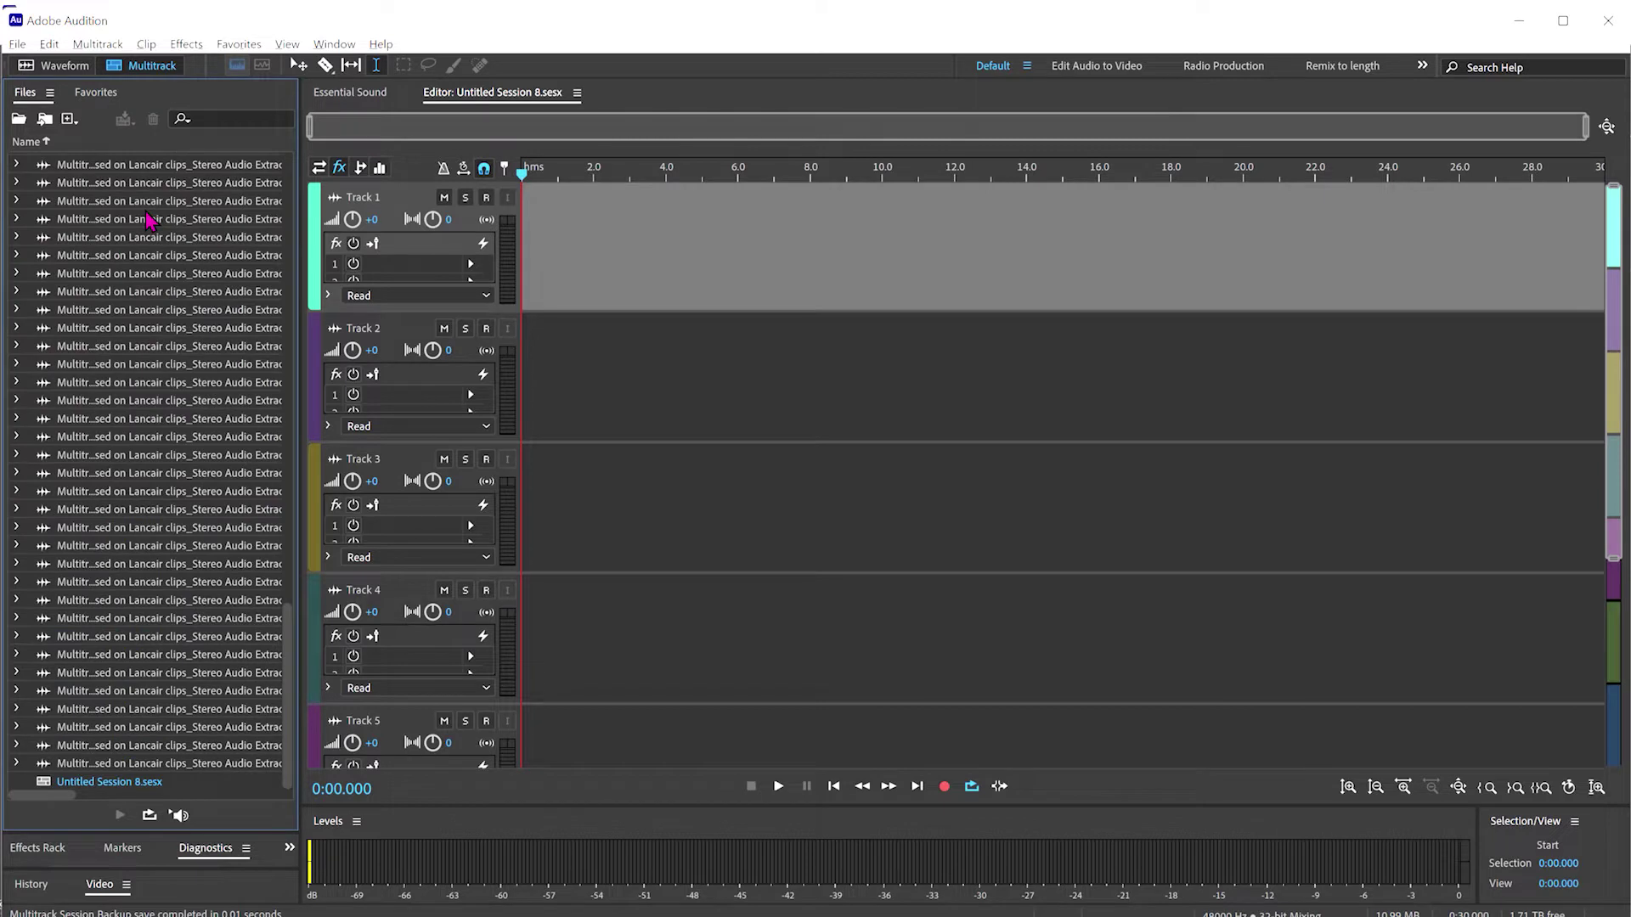
pyautogui.moveTo(294, 652); pyautogui.dragTo(278, 154)
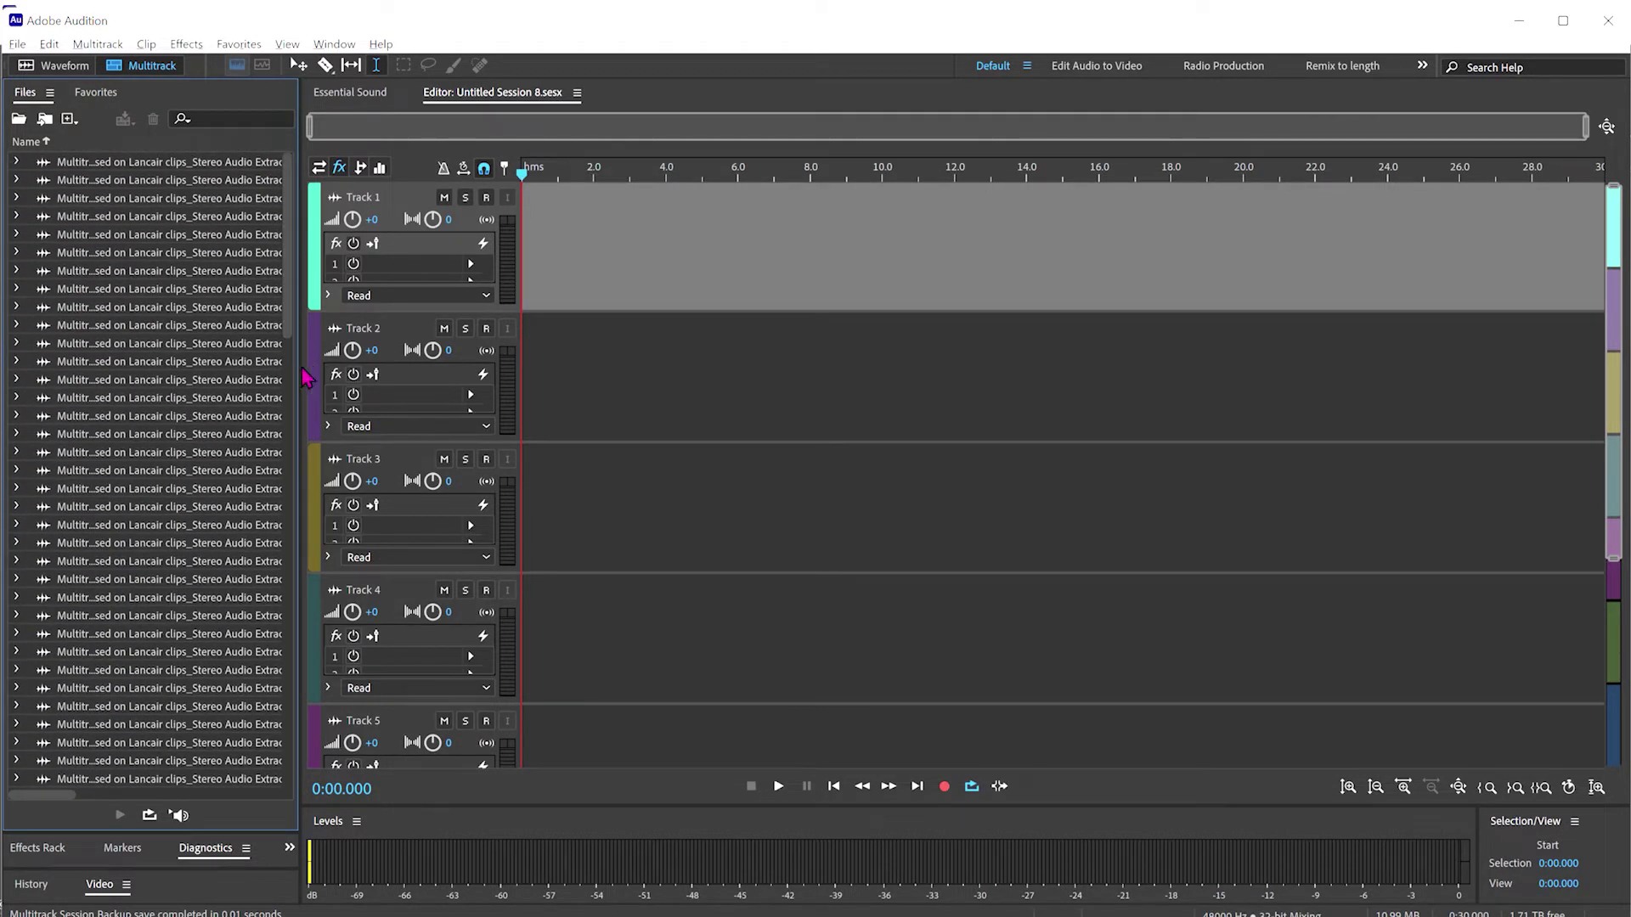
pyautogui.moveTo(303, 377); pyautogui.dragTo(484, 376)
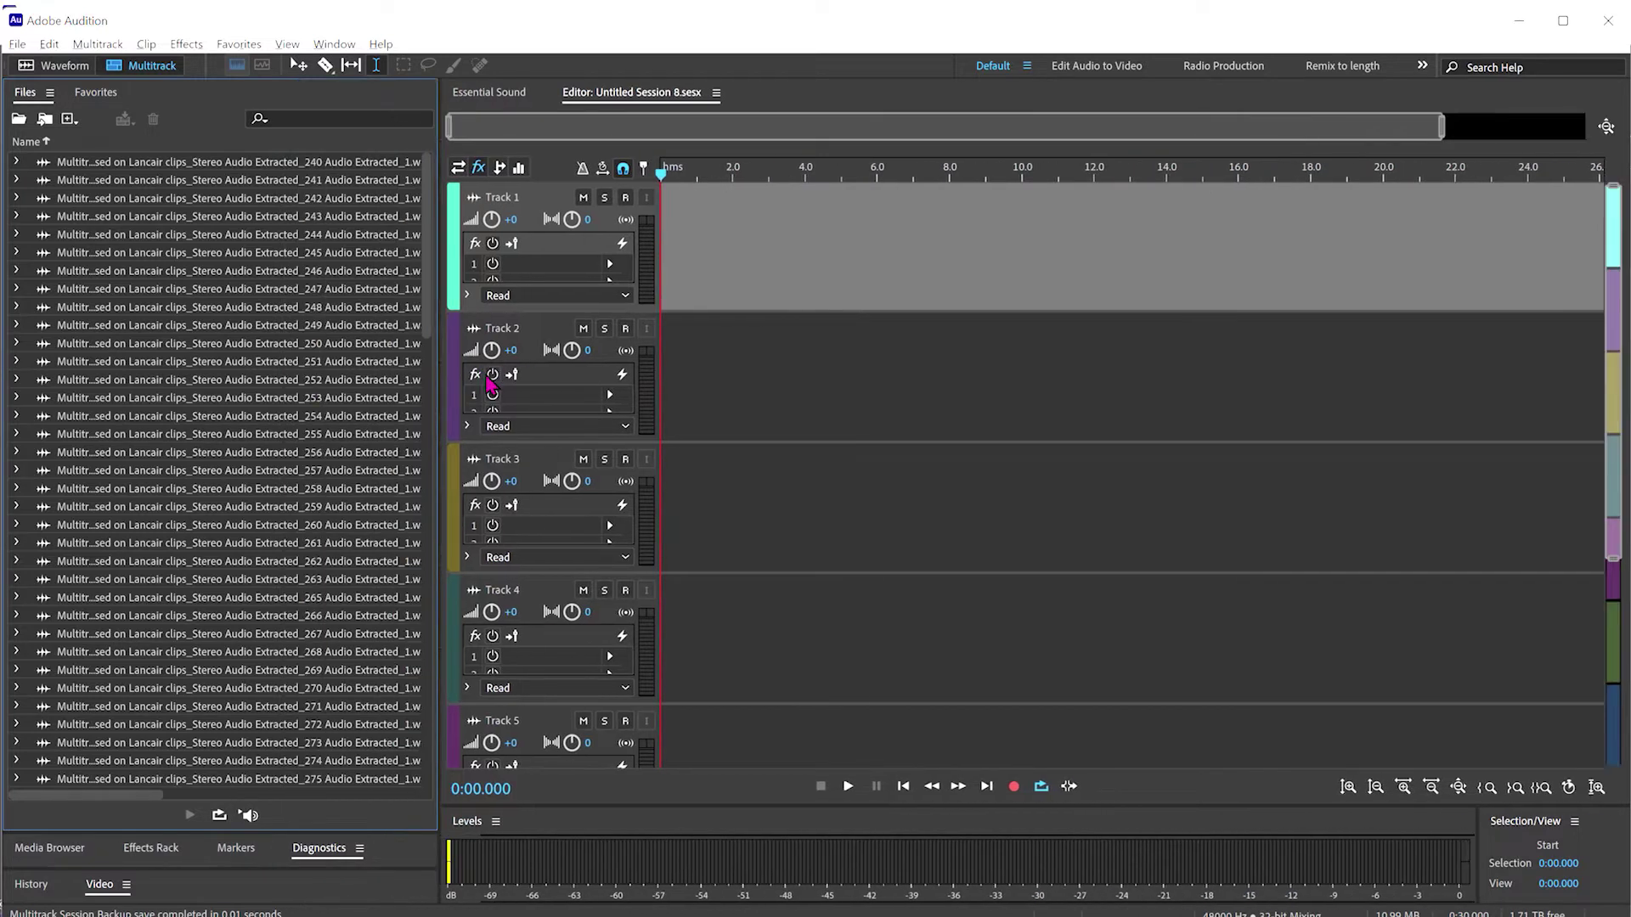
pyautogui.click(267, 164)
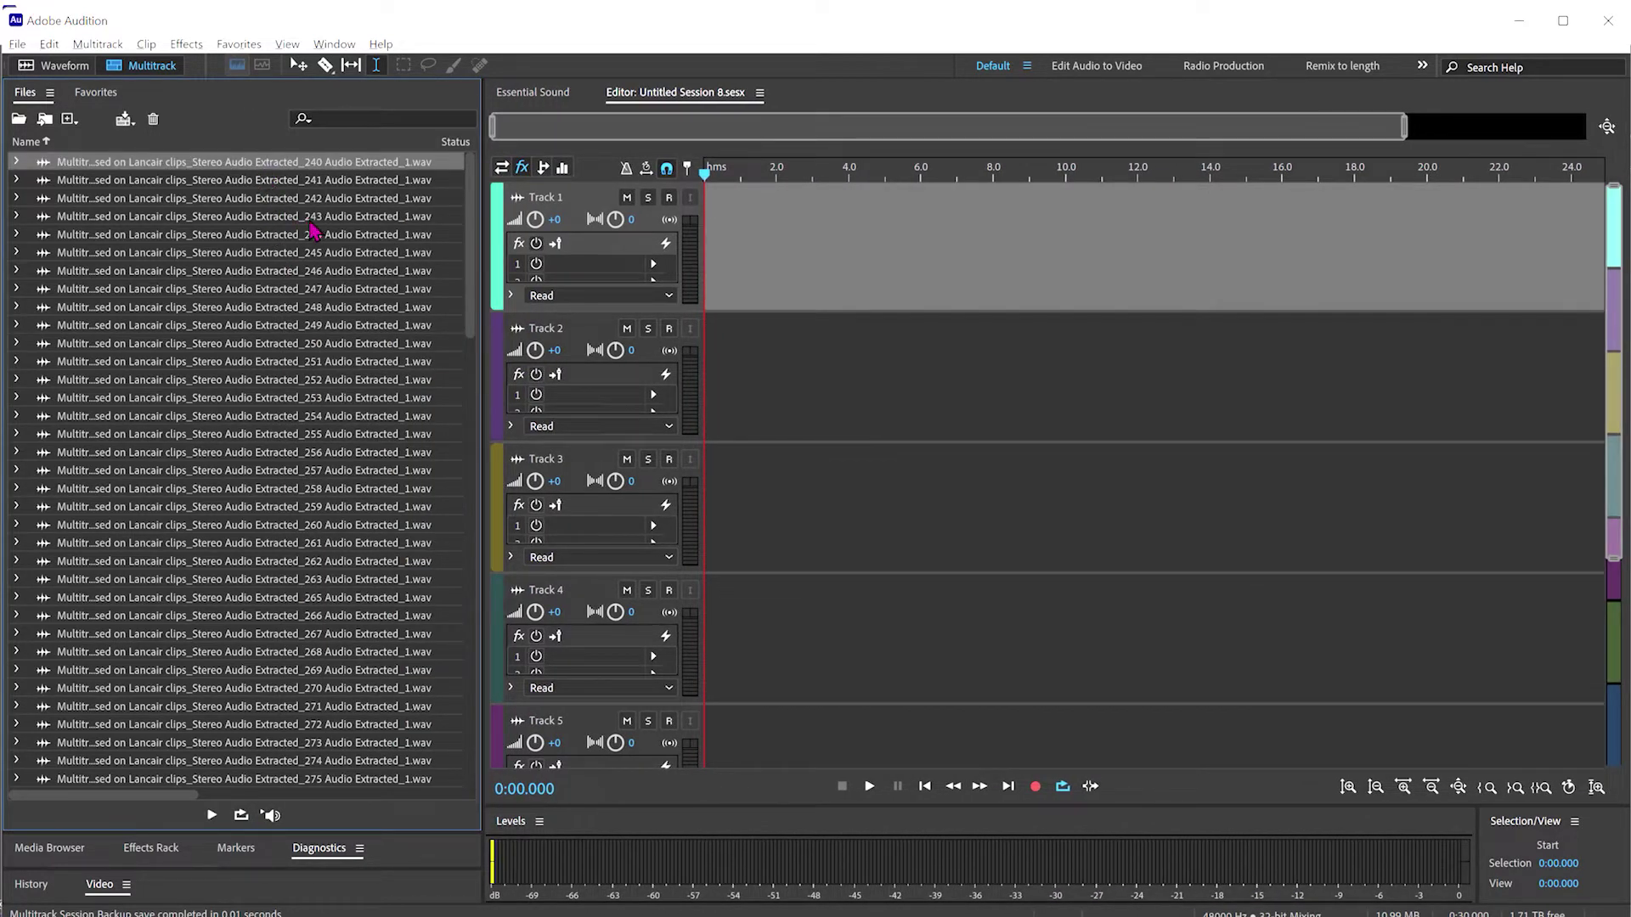
pyautogui.moveTo(471, 242); pyautogui.dragTo(498, 791)
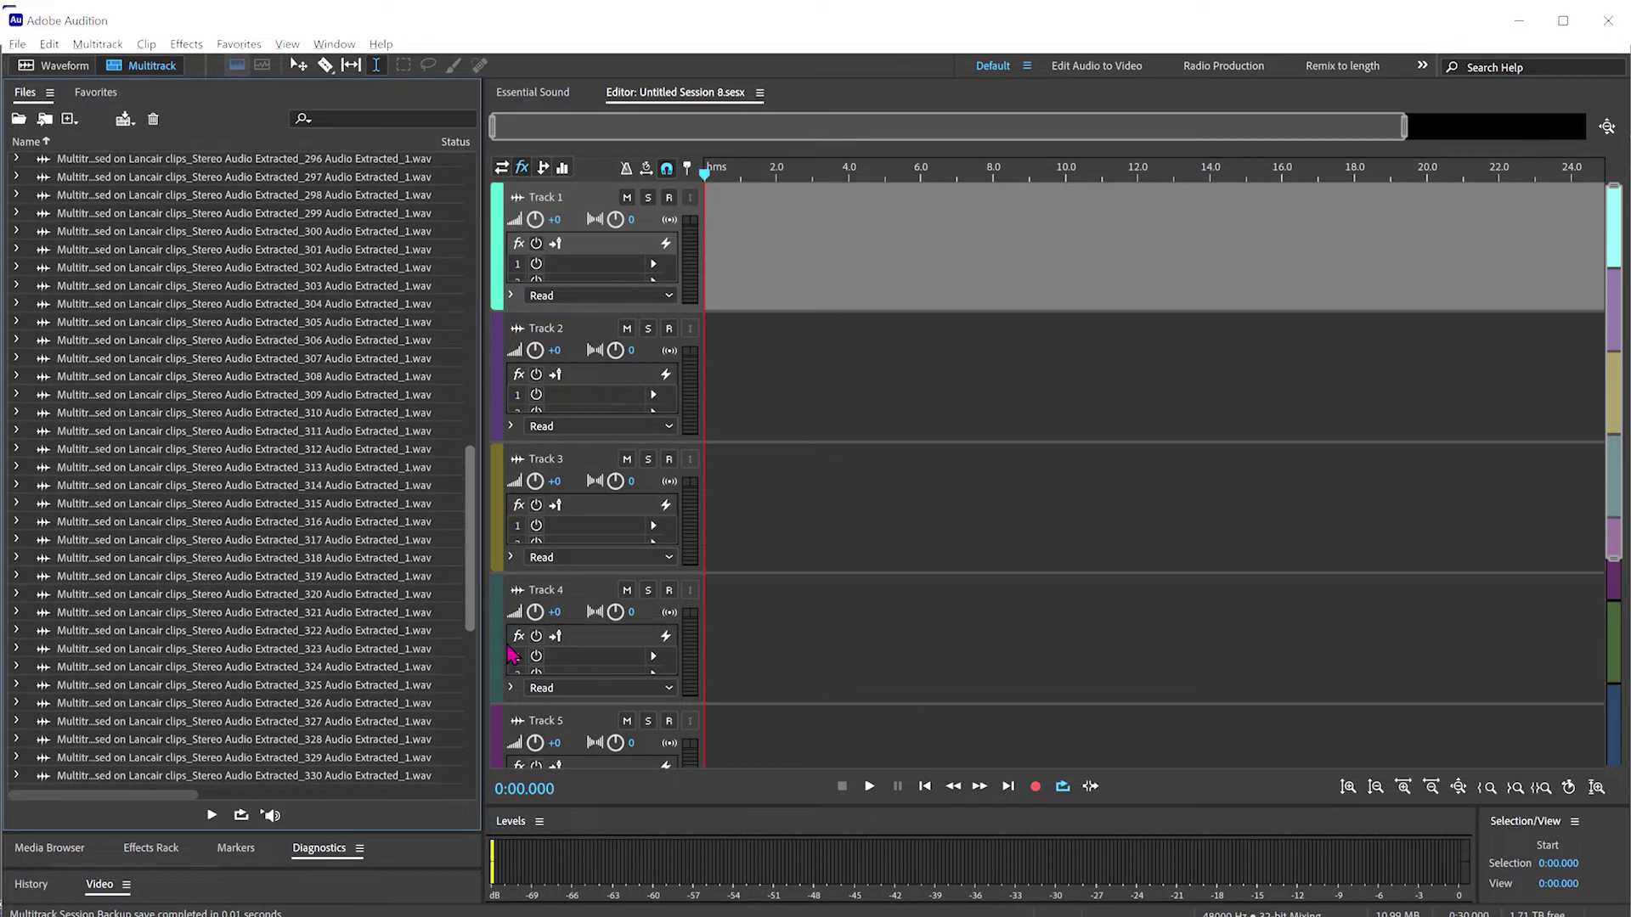
pyautogui.keyDown('shift'); pyautogui.click(316, 765); pyautogui.keyUp('shift')
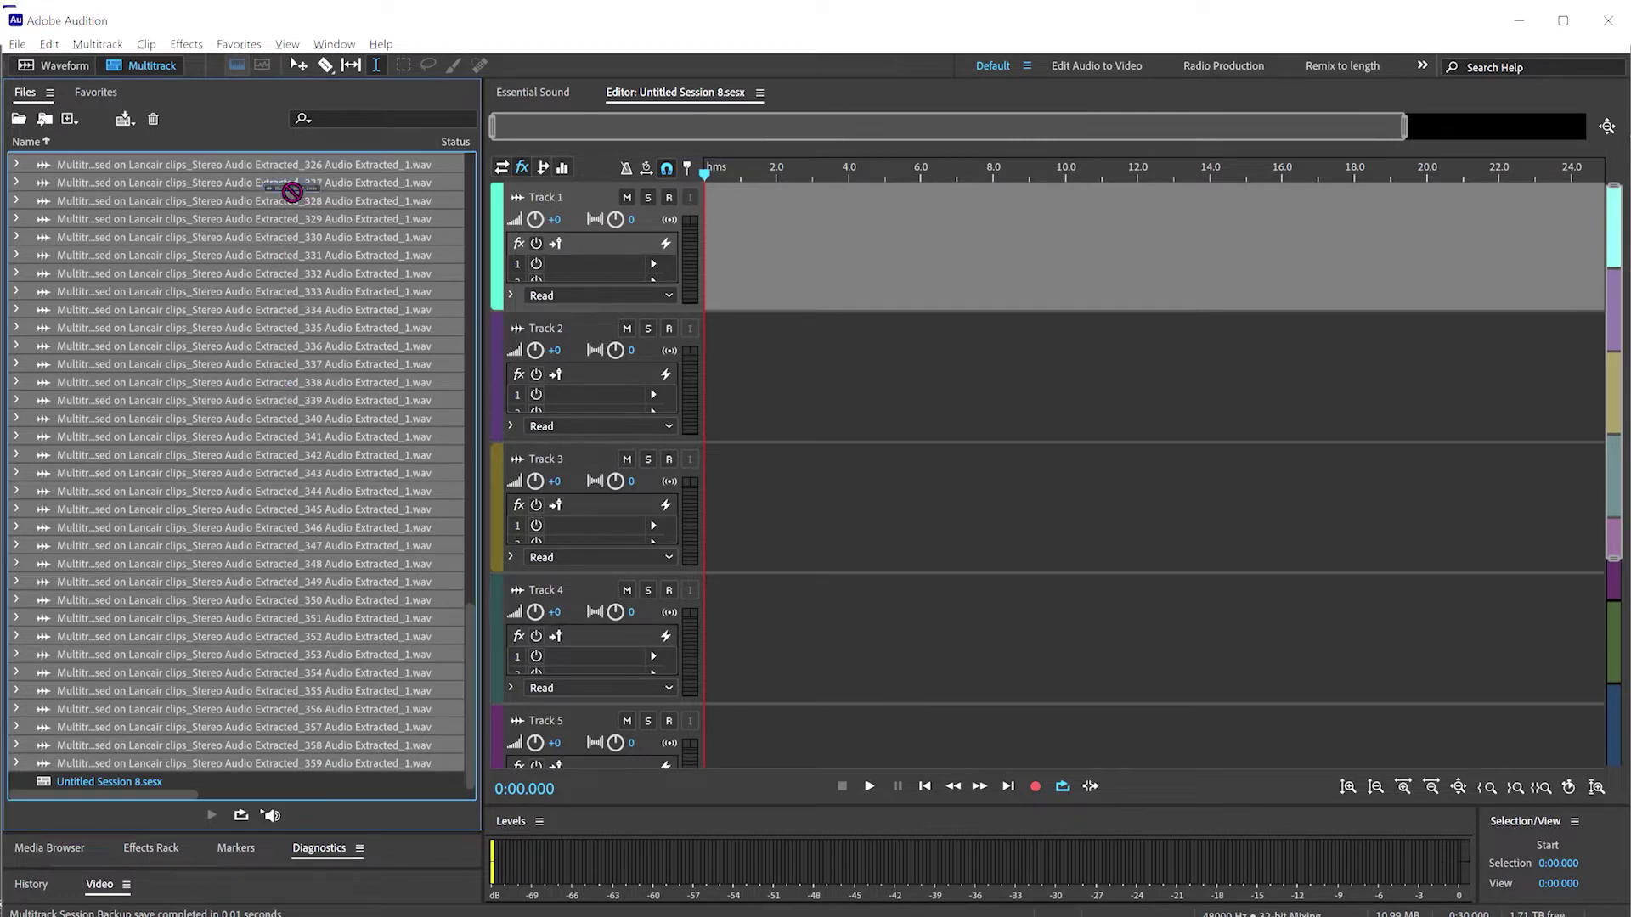
pyautogui.moveTo(305, 201); pyautogui.dragTo(713, 277)
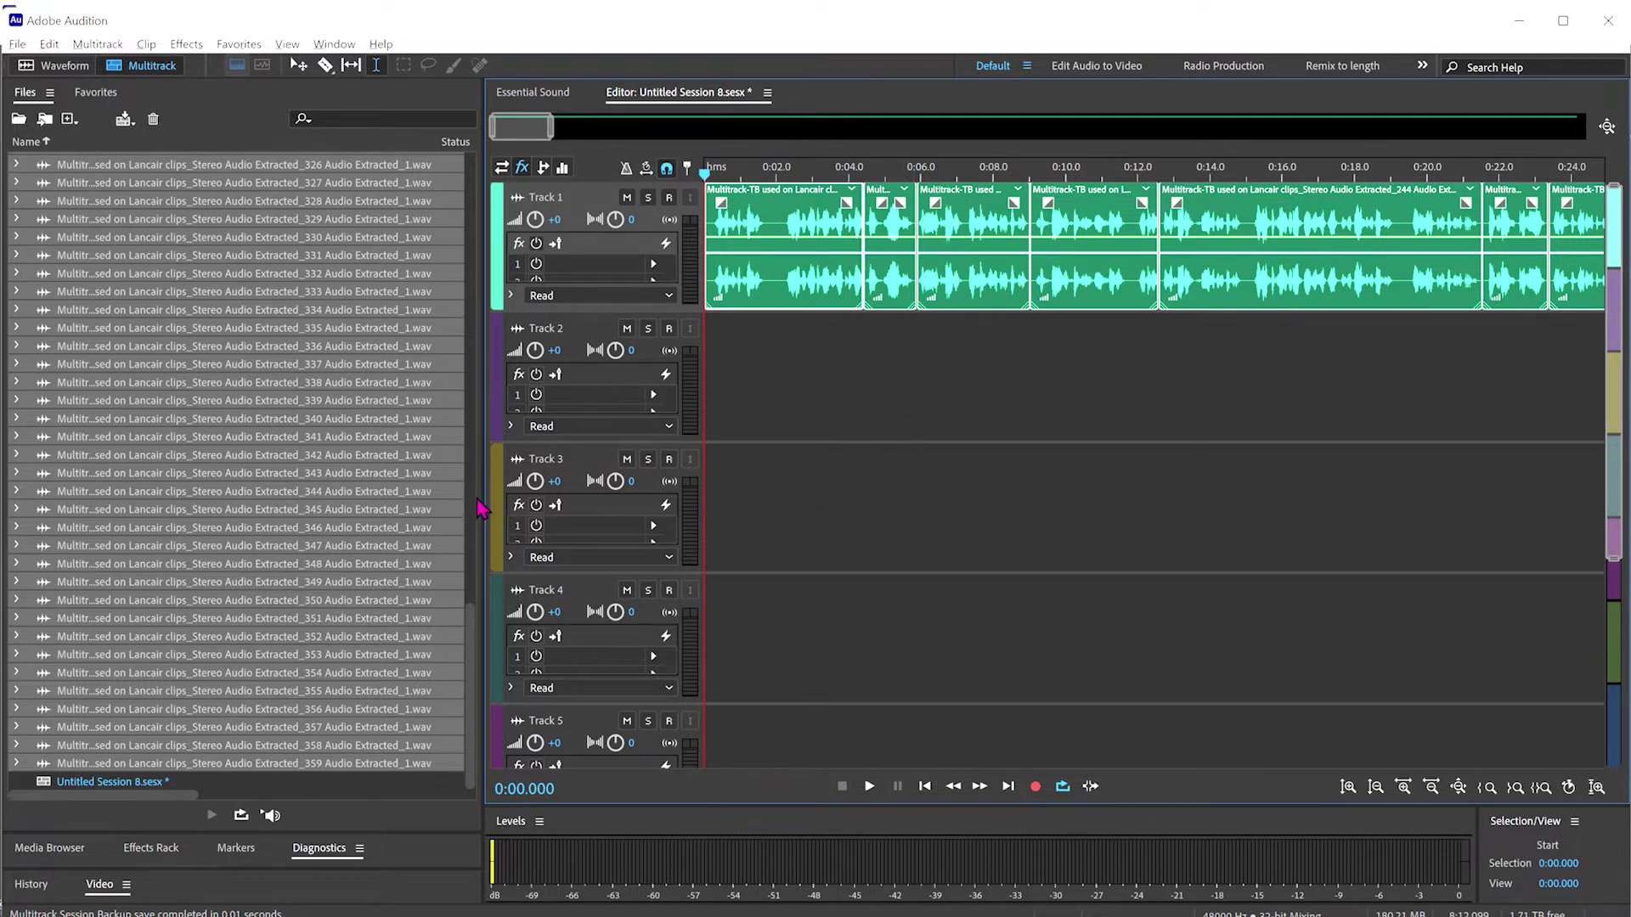
pyautogui.click(187, 44)
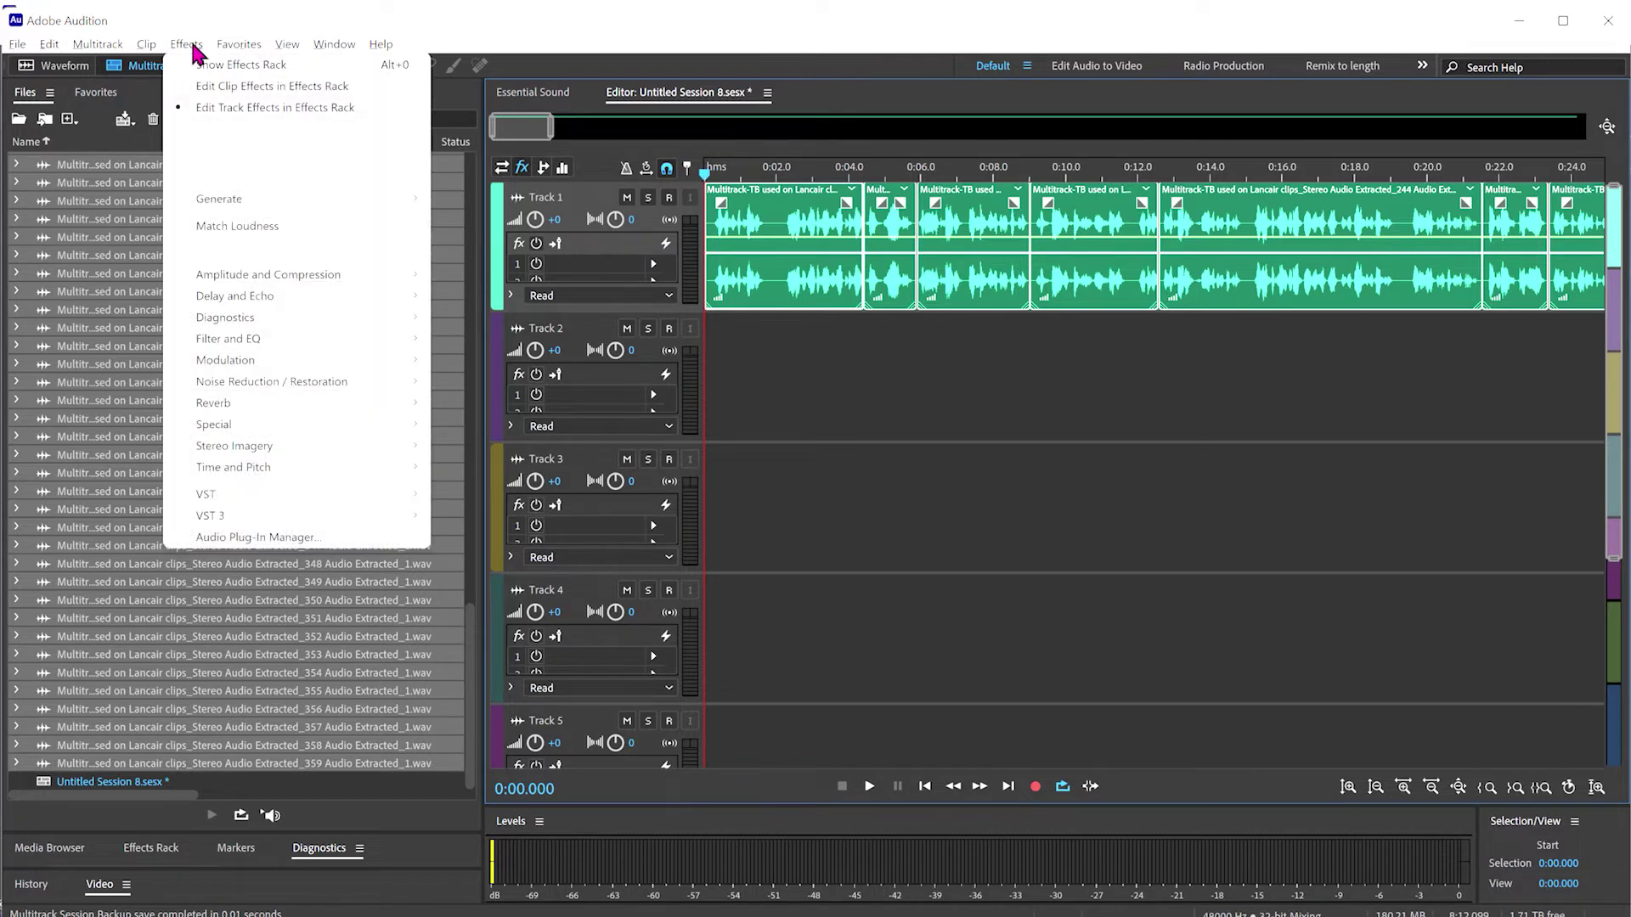
# Step: Open Match Loudness with ITU-R BS.1770-3, -14 LUFS target and -1 dBTP peak
pyautogui.click(253, 229)
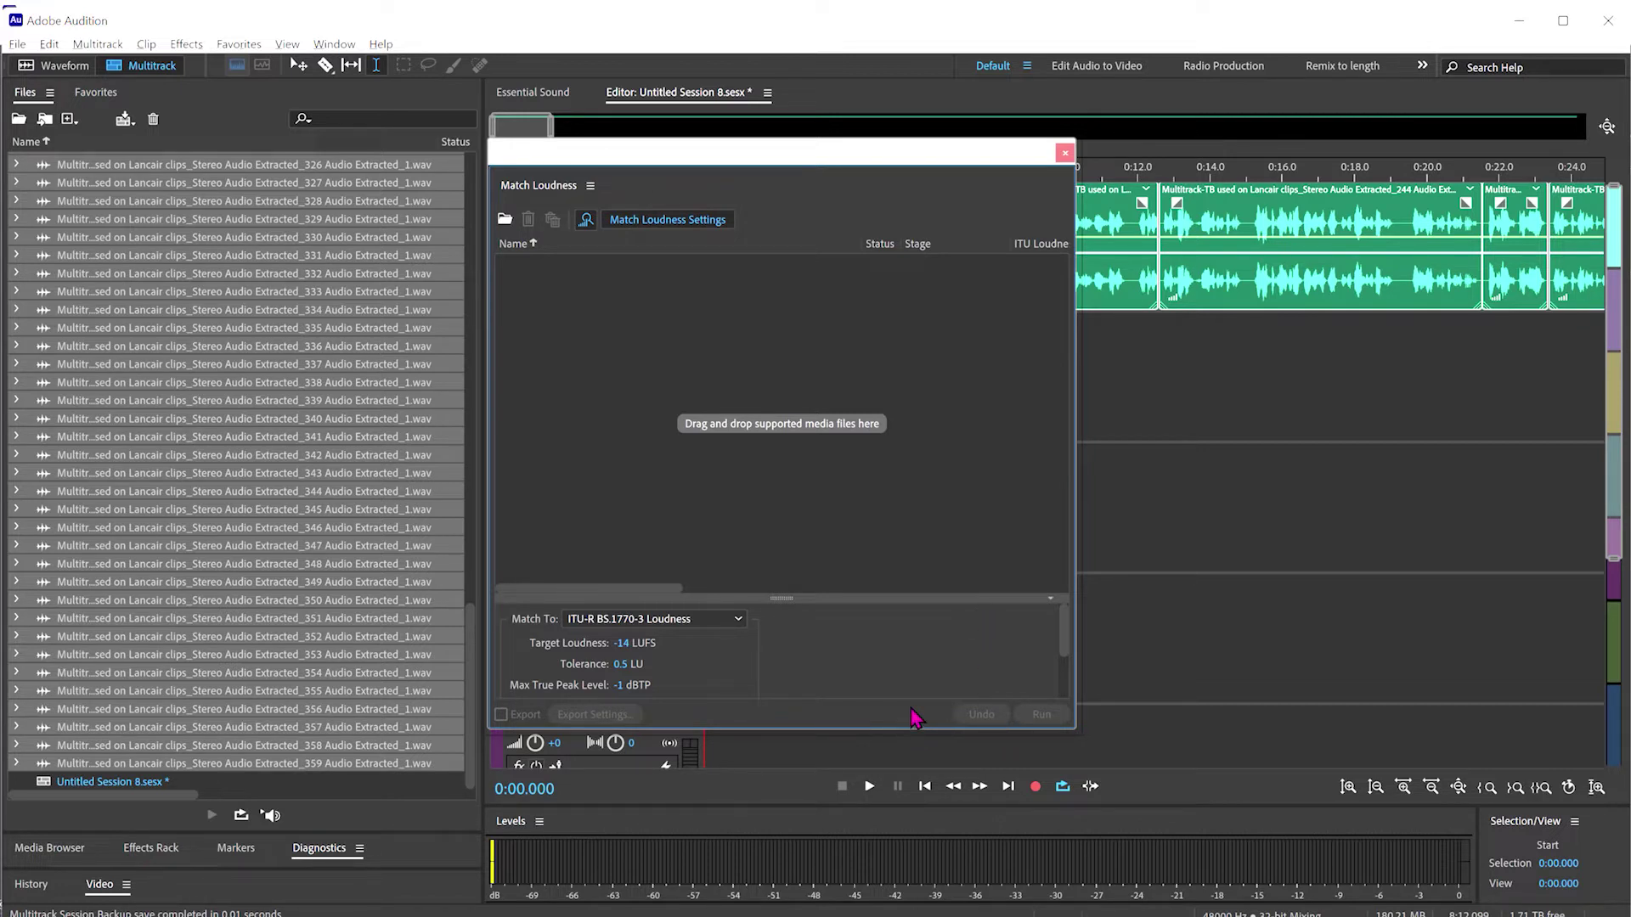
pyautogui.click(109, 783)
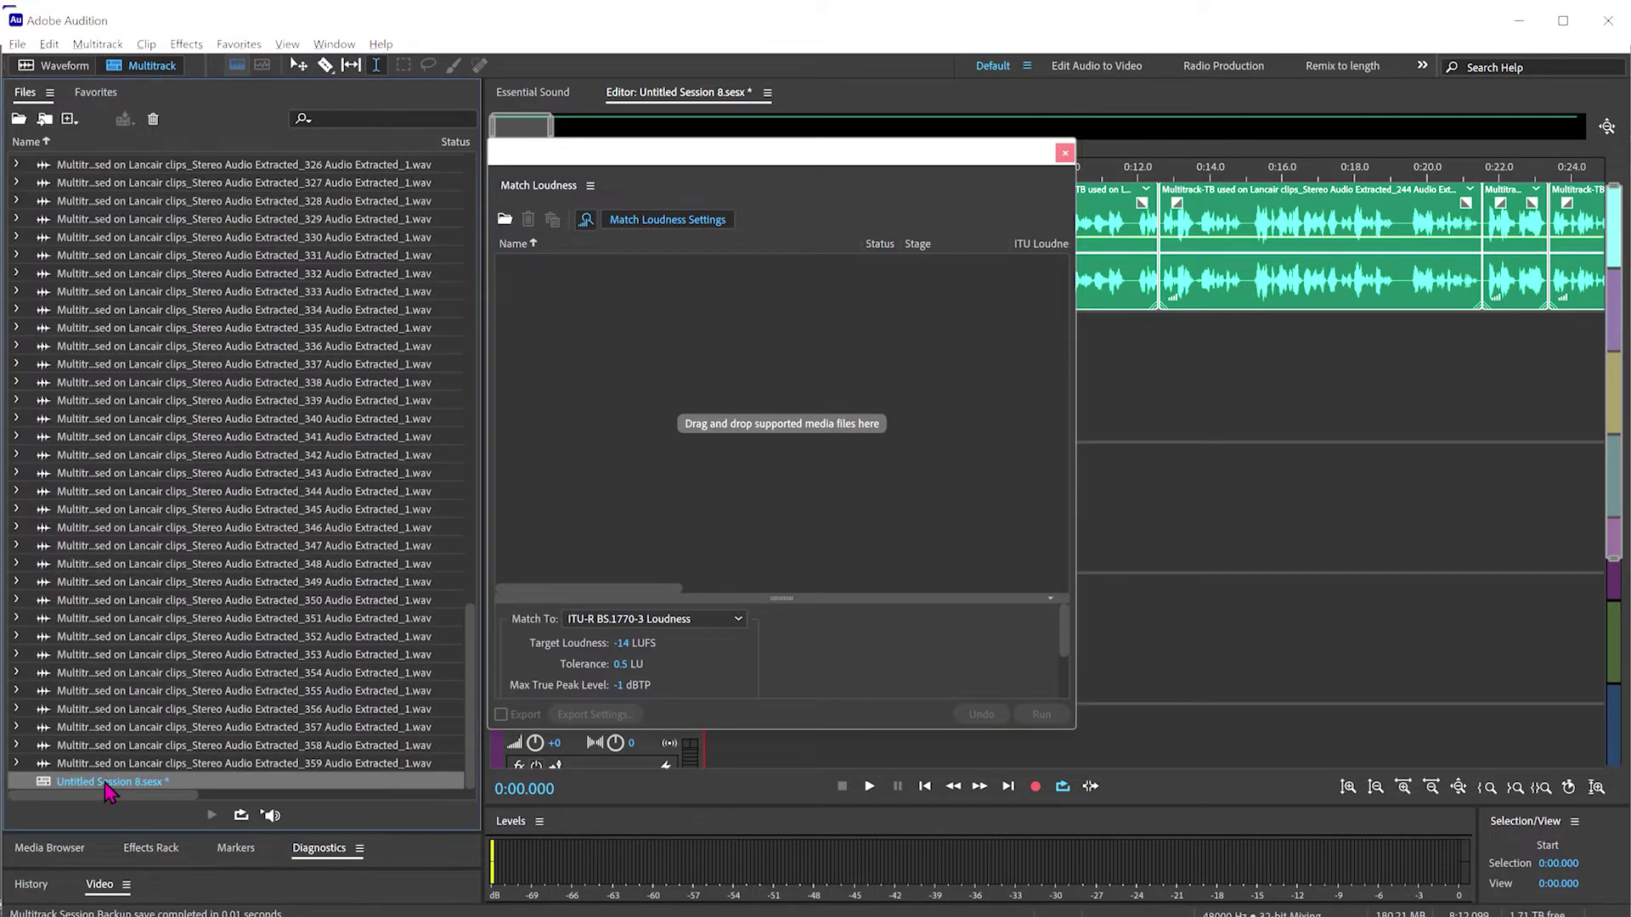
# Step: Load Untitled Session 8.sesx into Match Loudness, enlarge the panel, and match all clips
pyautogui.moveTo(109, 783); pyautogui.dragTo(608, 506)
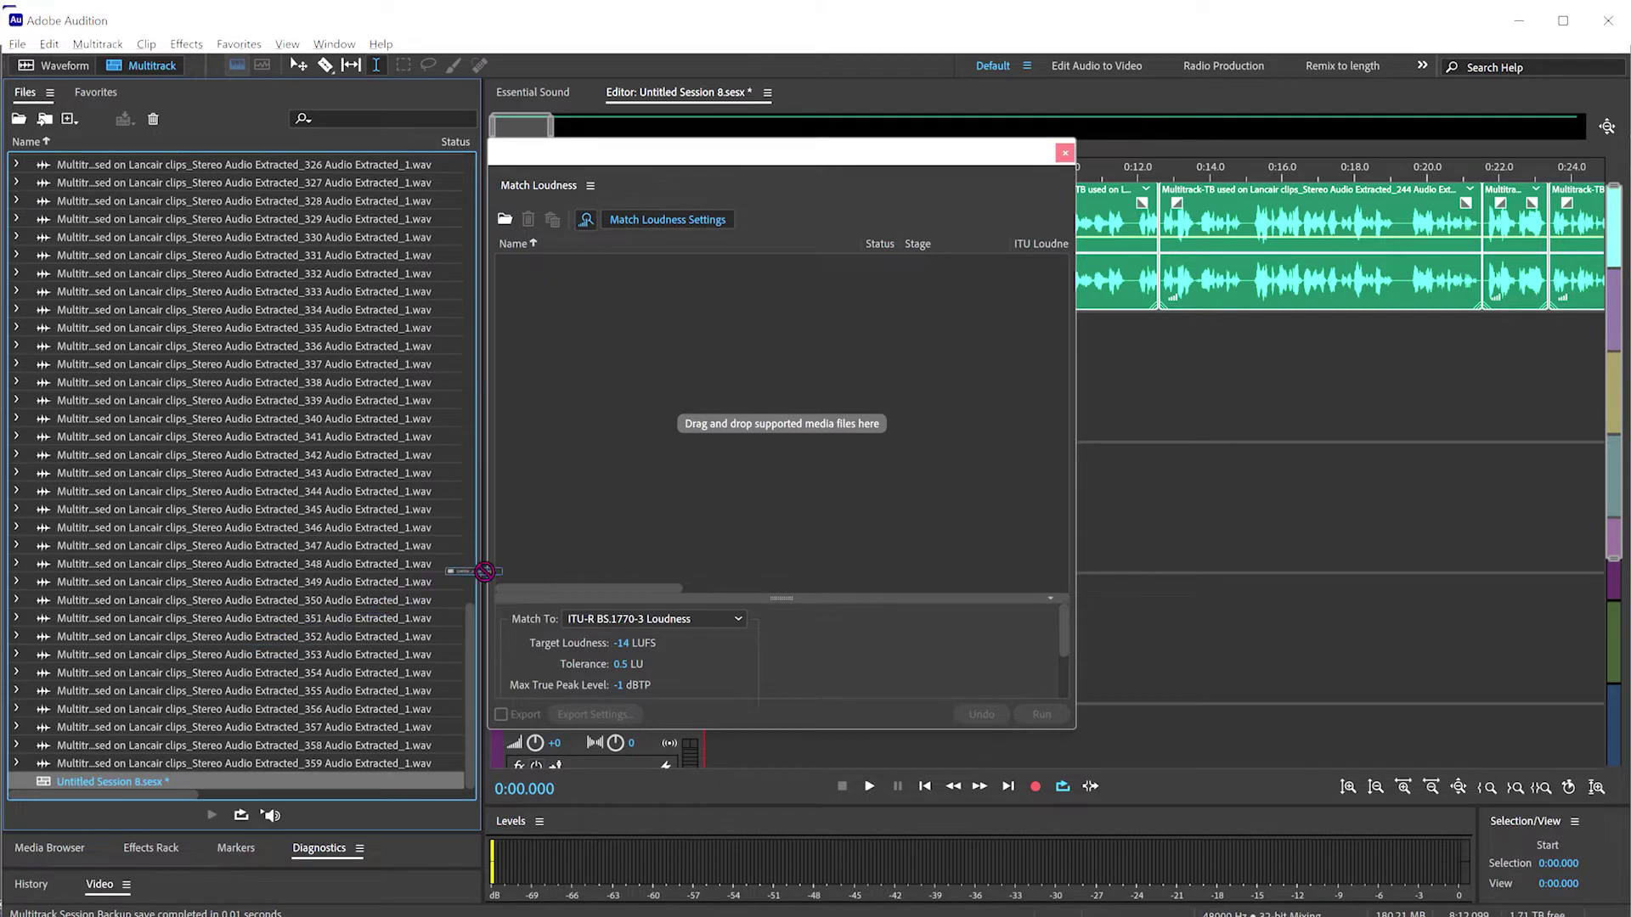
pyautogui.moveTo(634, 471); pyautogui.dragTo(636, 467)
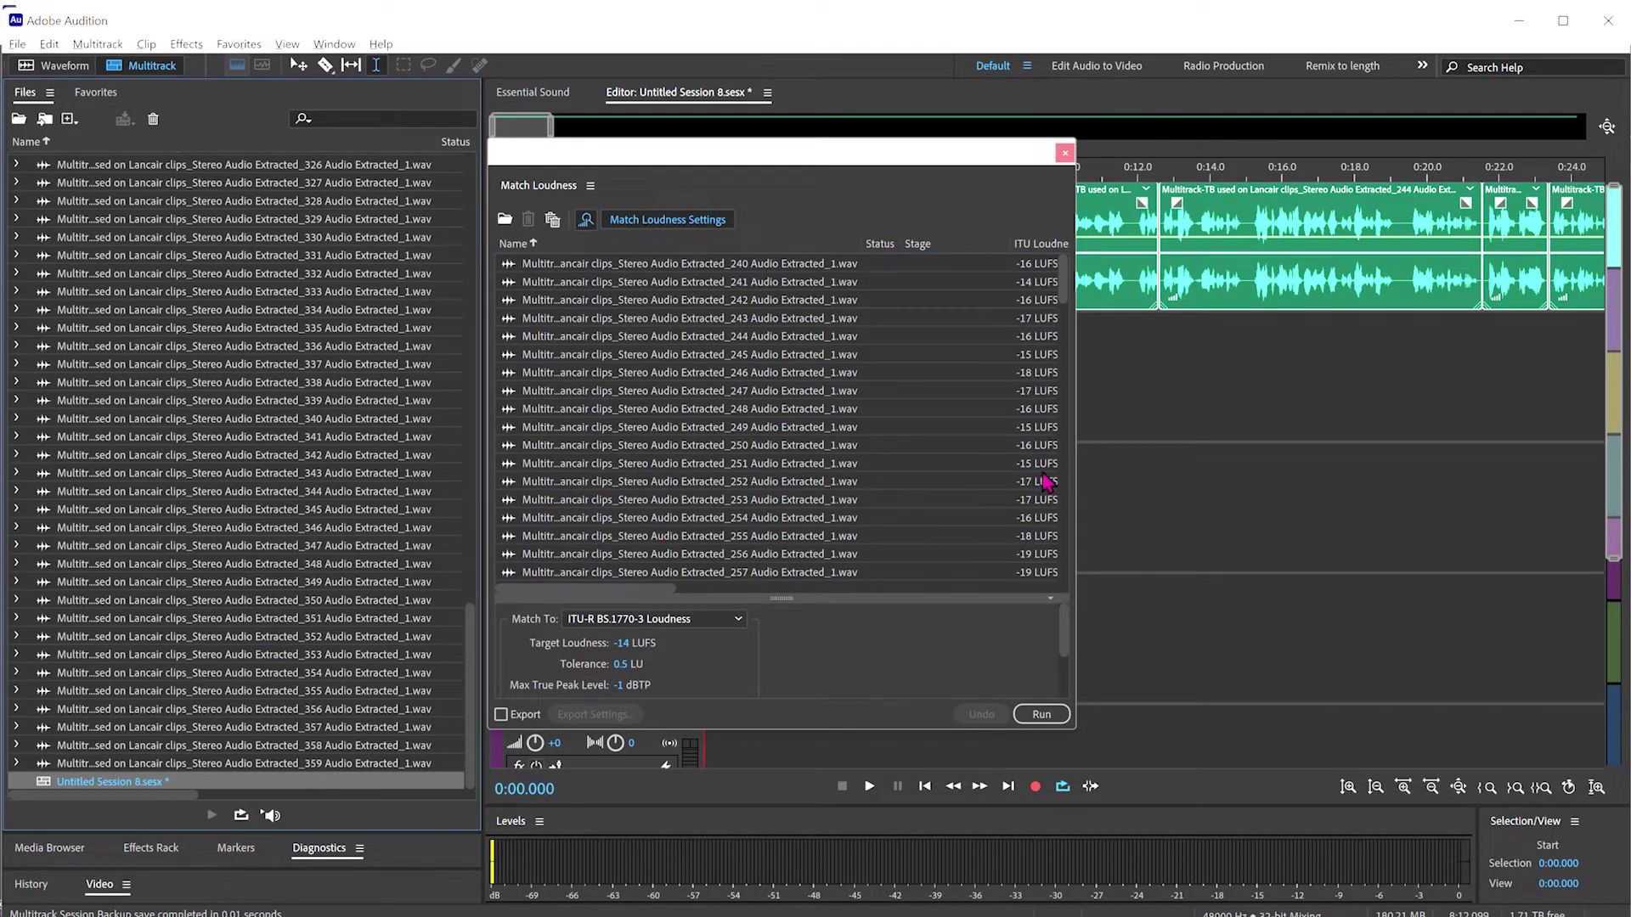
pyautogui.moveTo(1081, 474); pyautogui.dragTo(1520, 537)
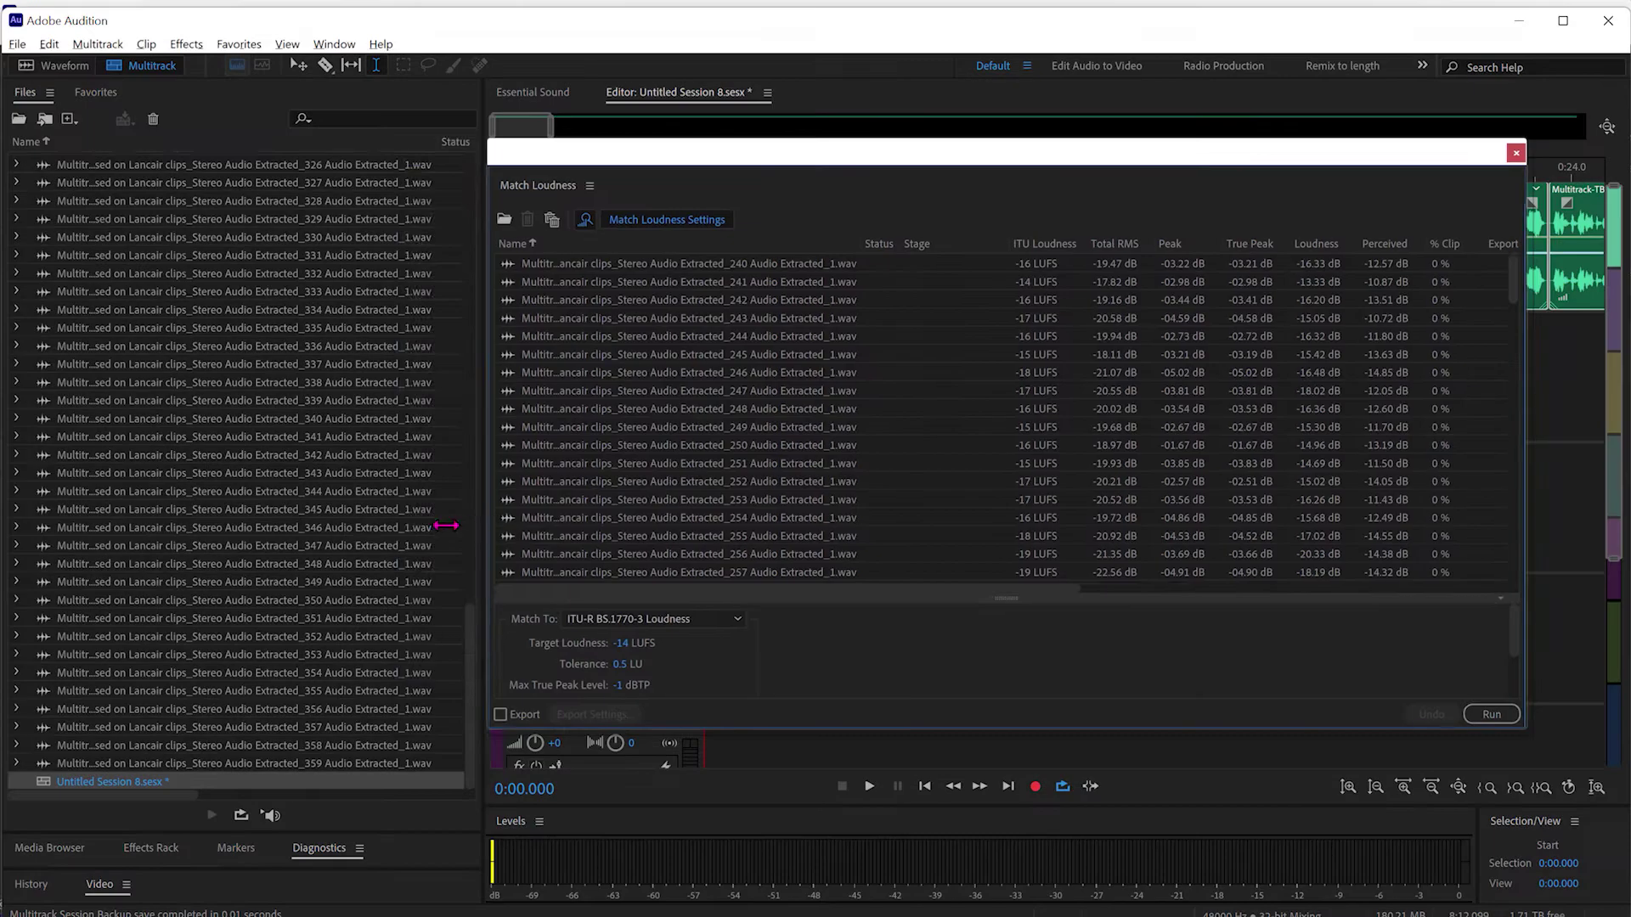
pyautogui.moveTo(474, 540); pyautogui.dragTo(305, 541)
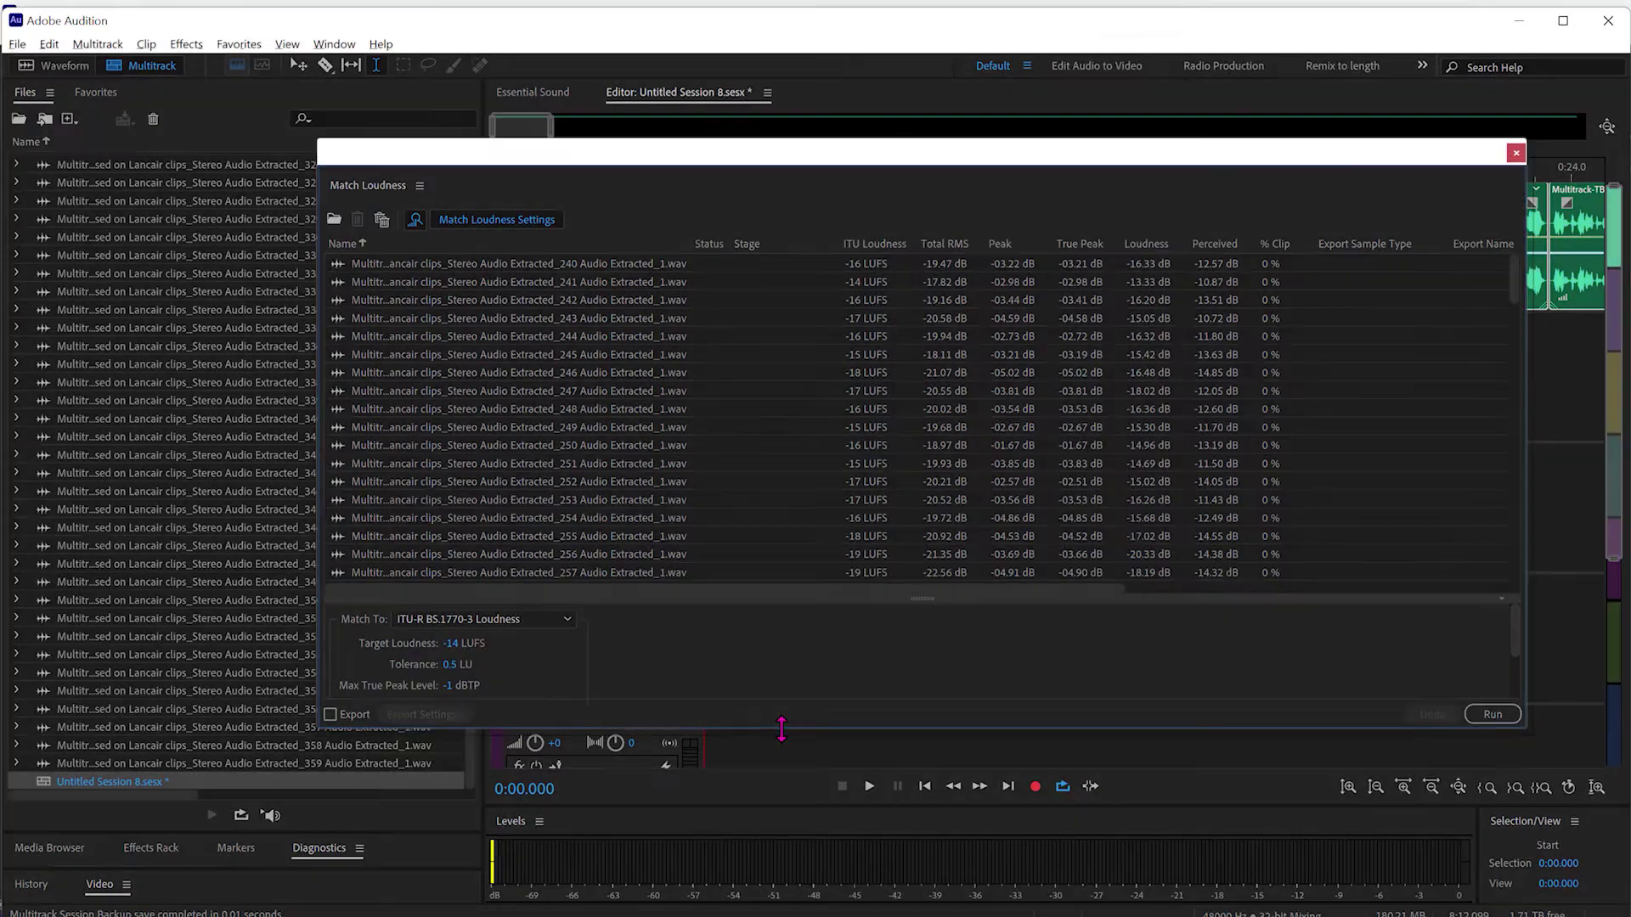
pyautogui.moveTo(782, 730); pyautogui.dragTo(782, 880)
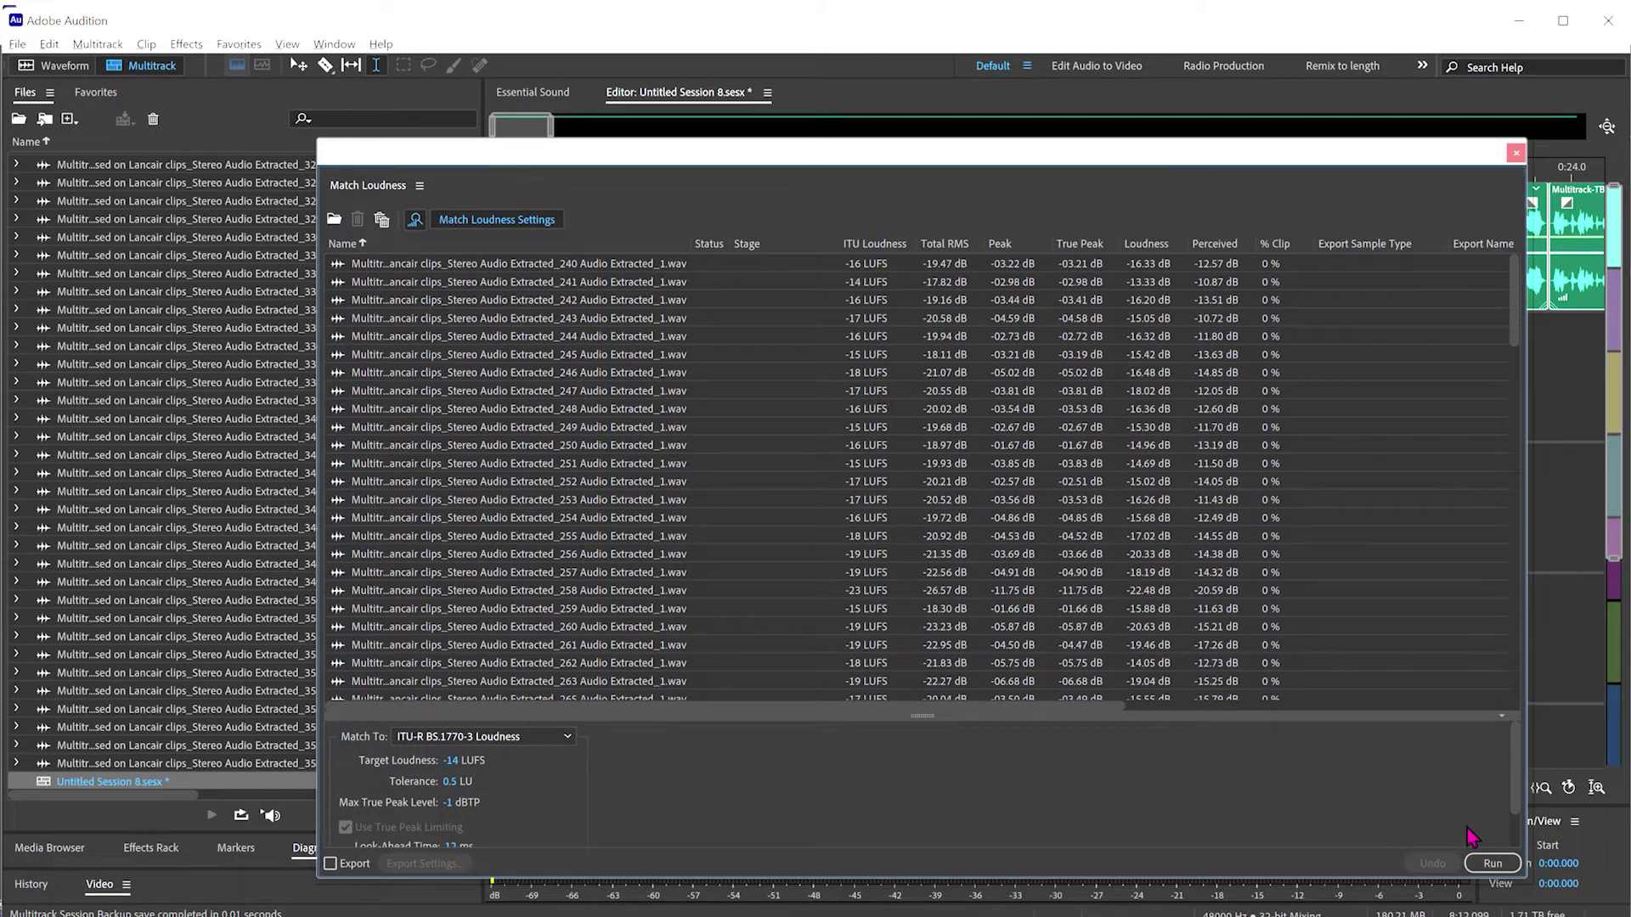
pyautogui.click(1494, 866)
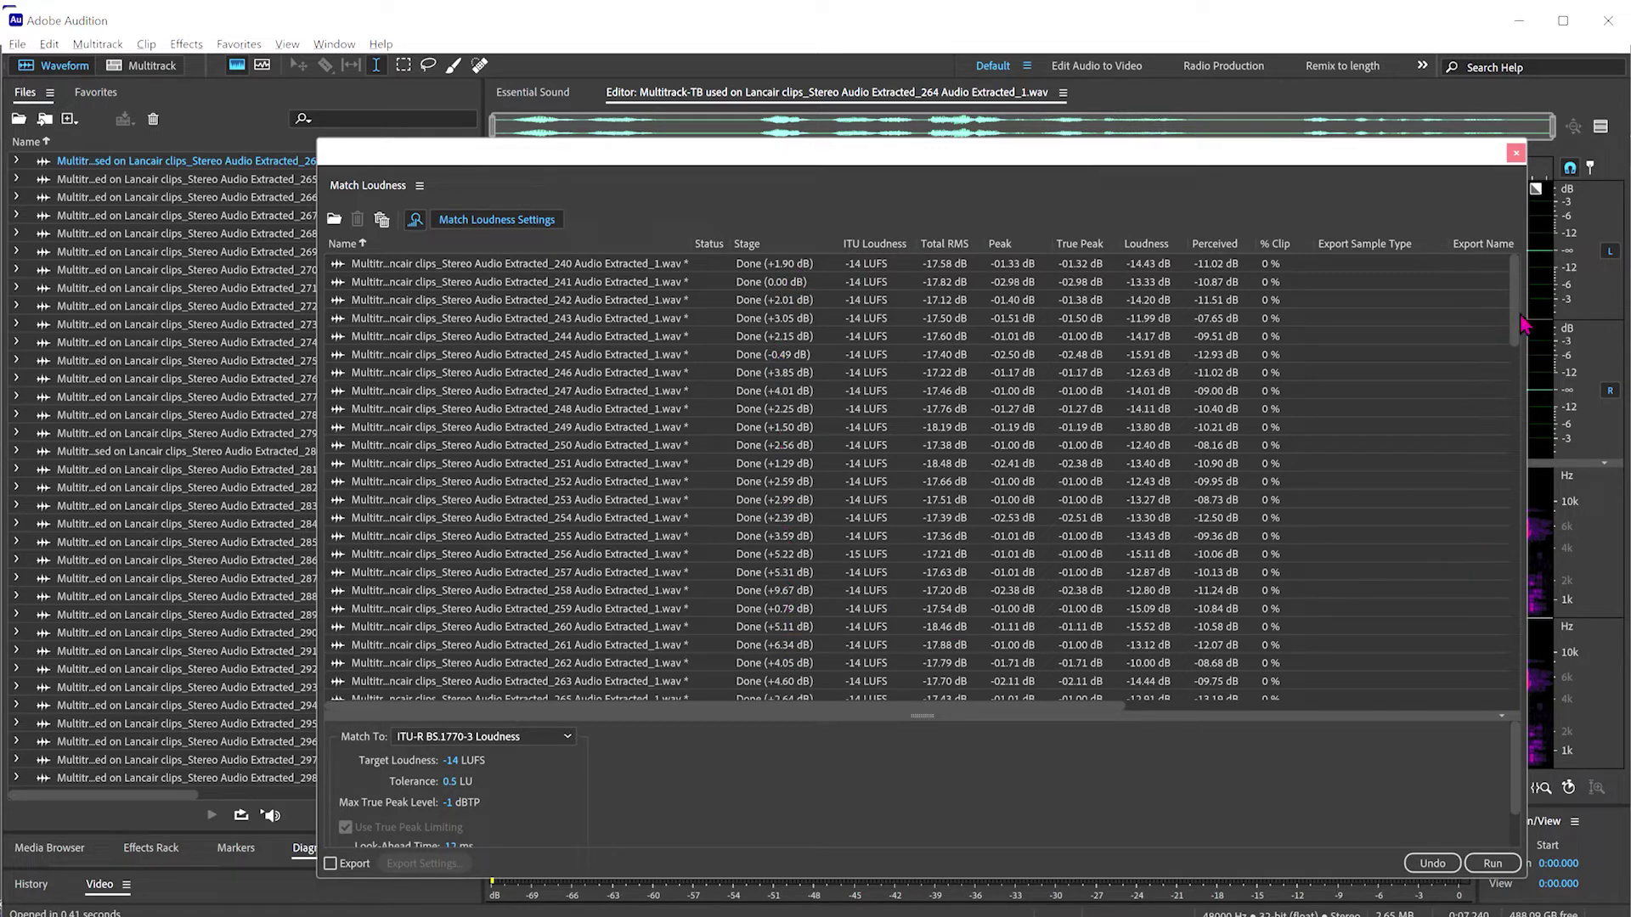
pyautogui.moveTo(1512, 330); pyautogui.dragTo(1516, 644)
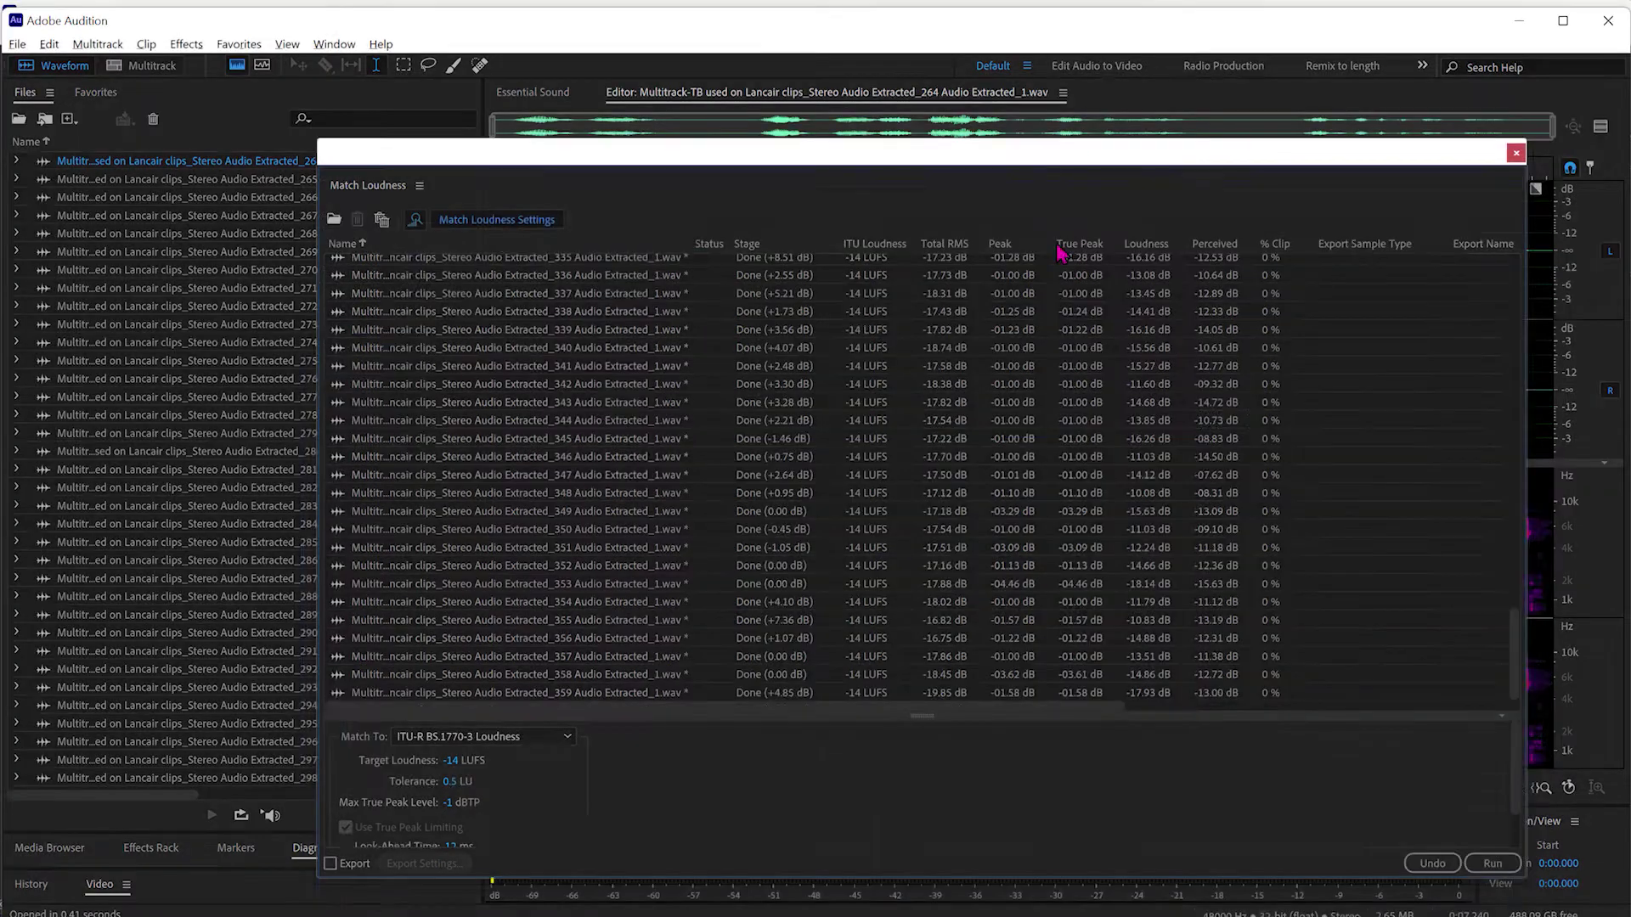
# Step: Undo the loudness match and rerun it so every clip reads -14 LUFS
pyautogui.moveTo(1075, 157); pyautogui.dragTo(1013, 869)
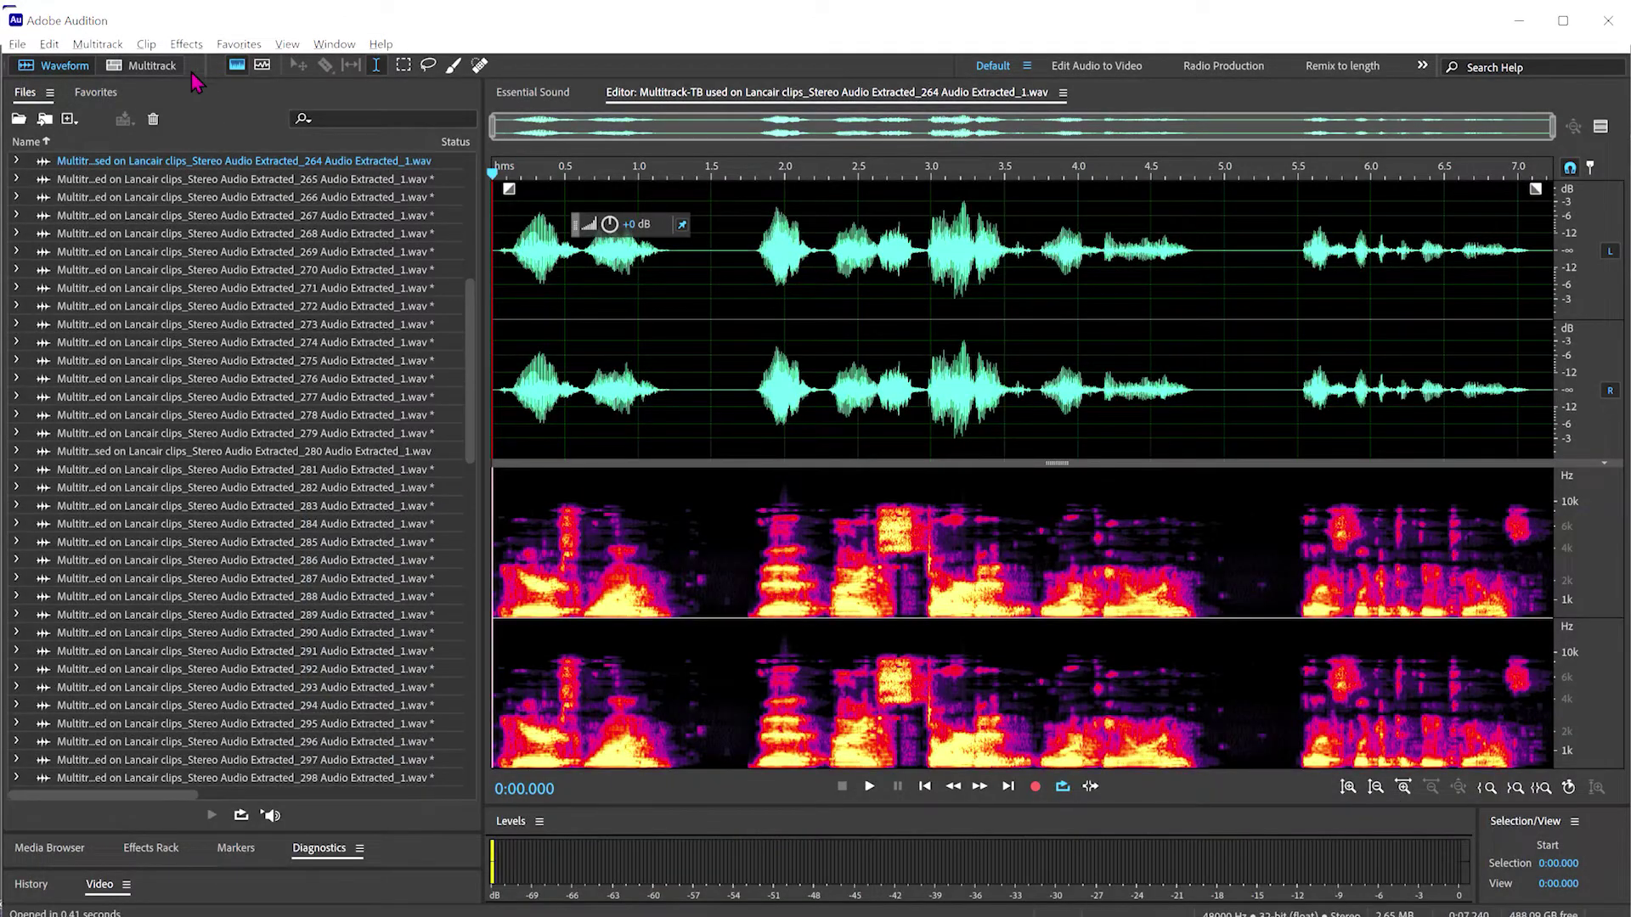
pyautogui.click(151, 65)
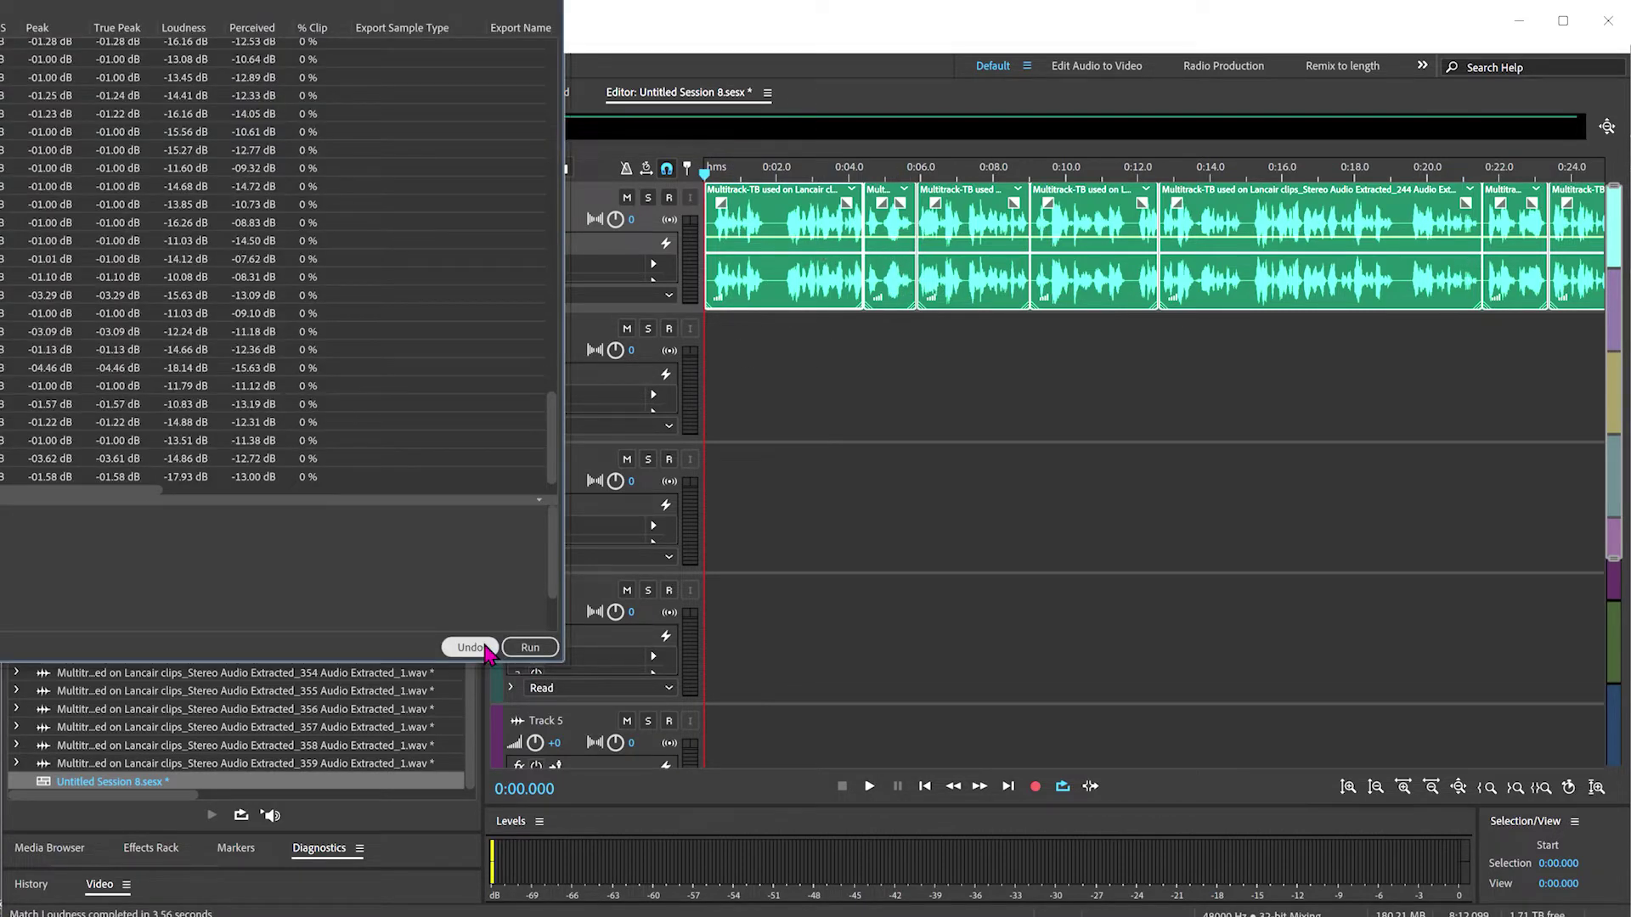
pyautogui.click(472, 648)
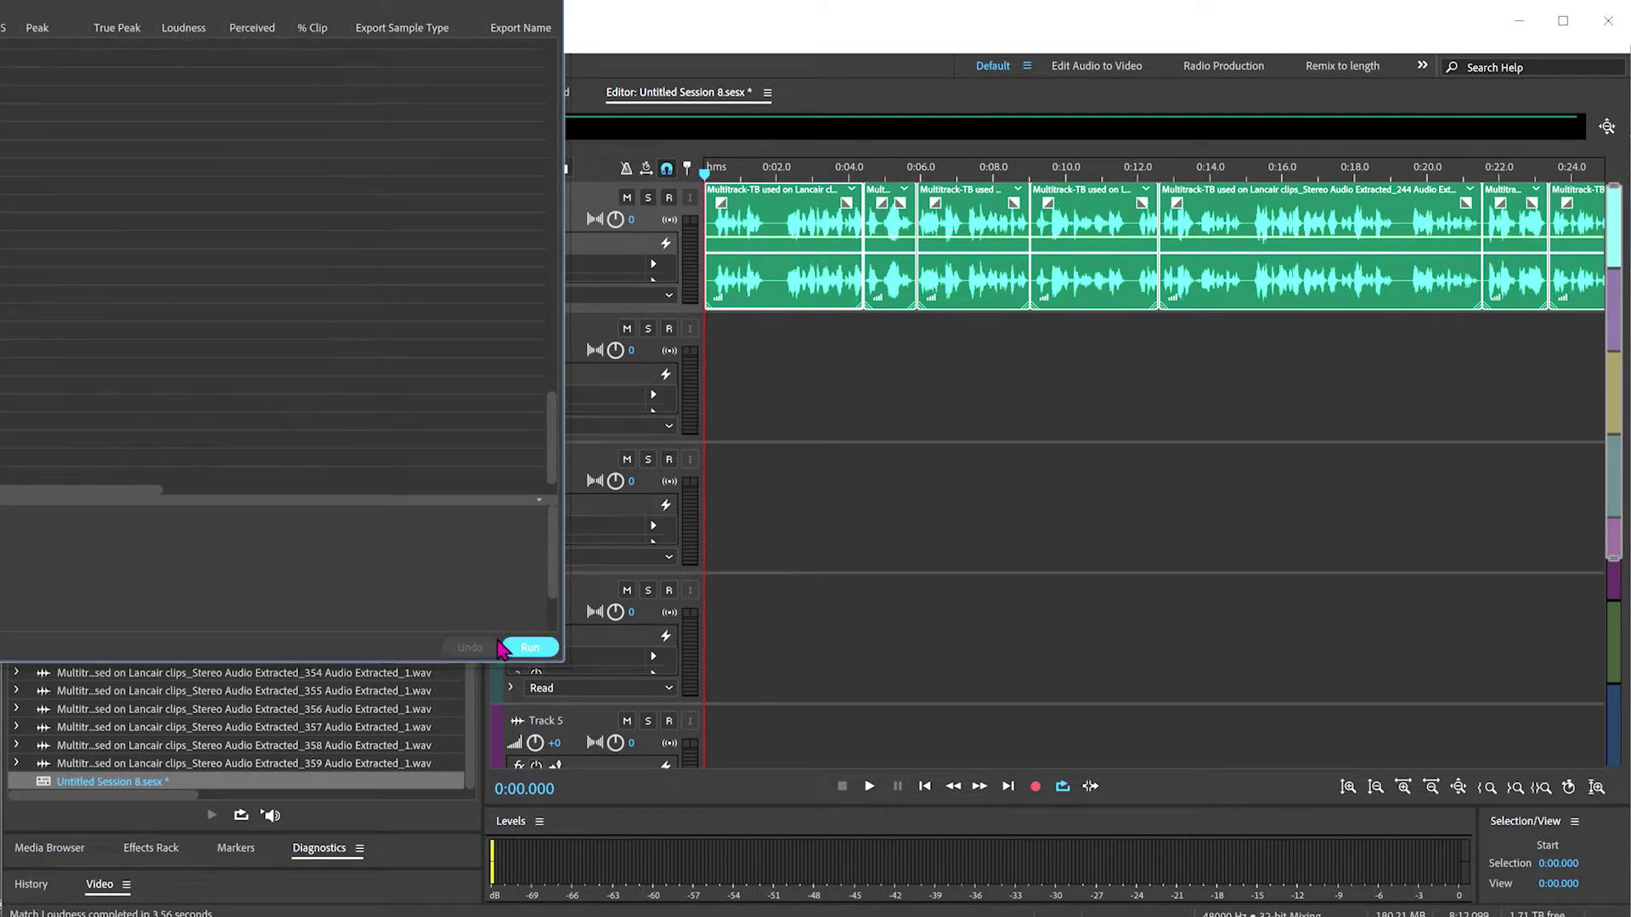
pyautogui.click(541, 649)
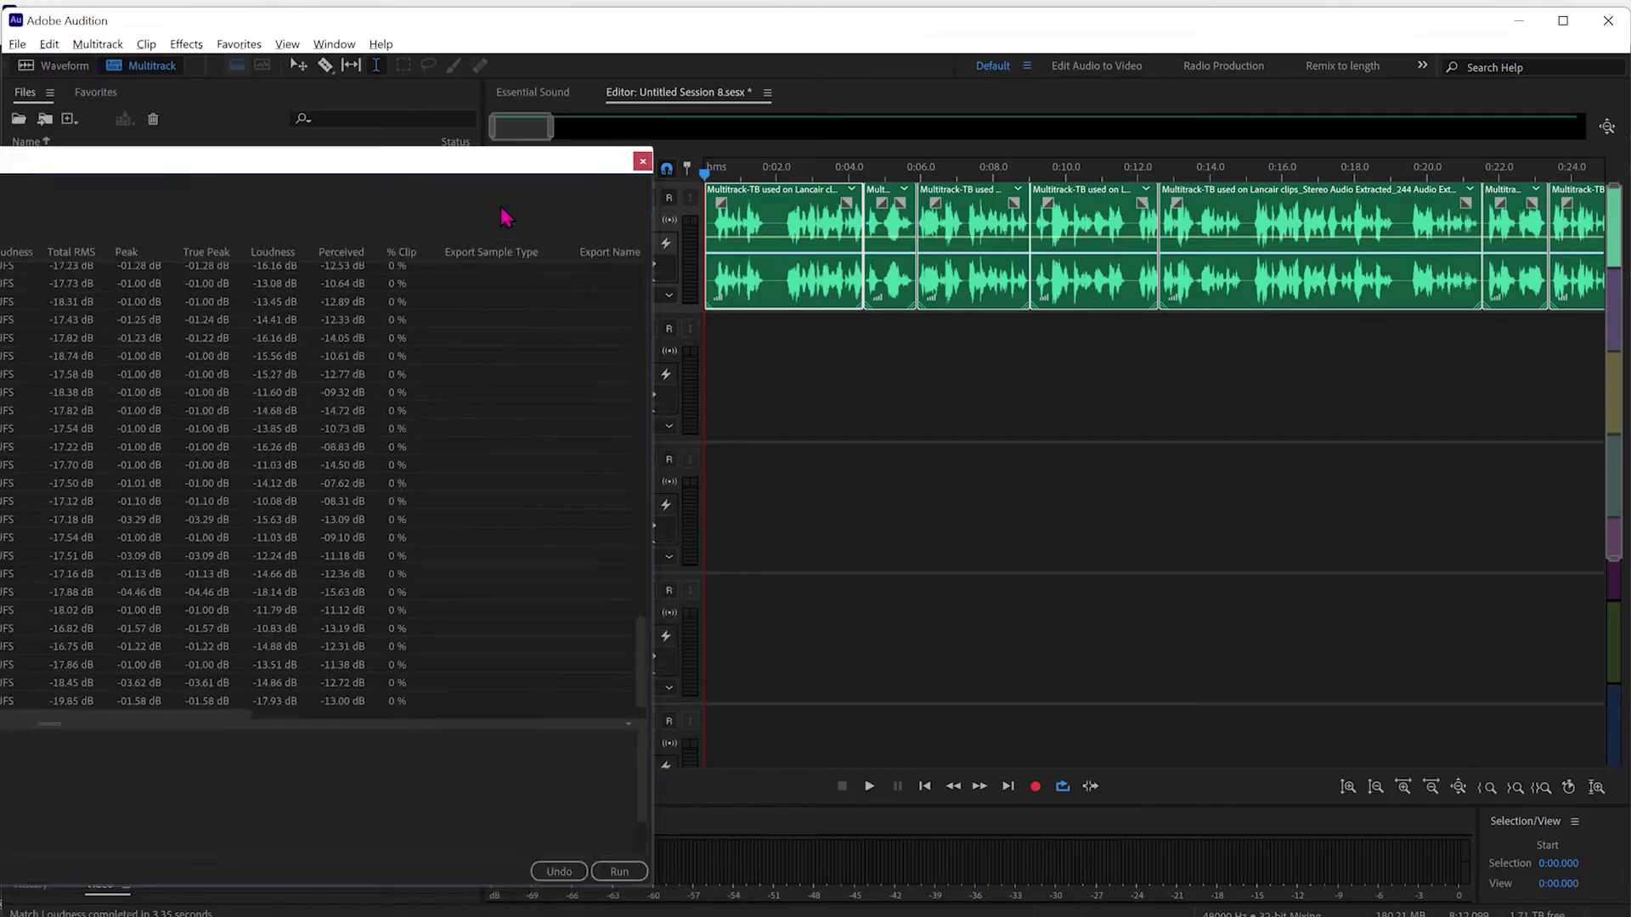
pyautogui.moveTo(586, 173)
pyautogui.mouseDown()
pyautogui.moveTo(1414, 507)
pyautogui.moveTo(1354, 462)
pyautogui.mouseUp()
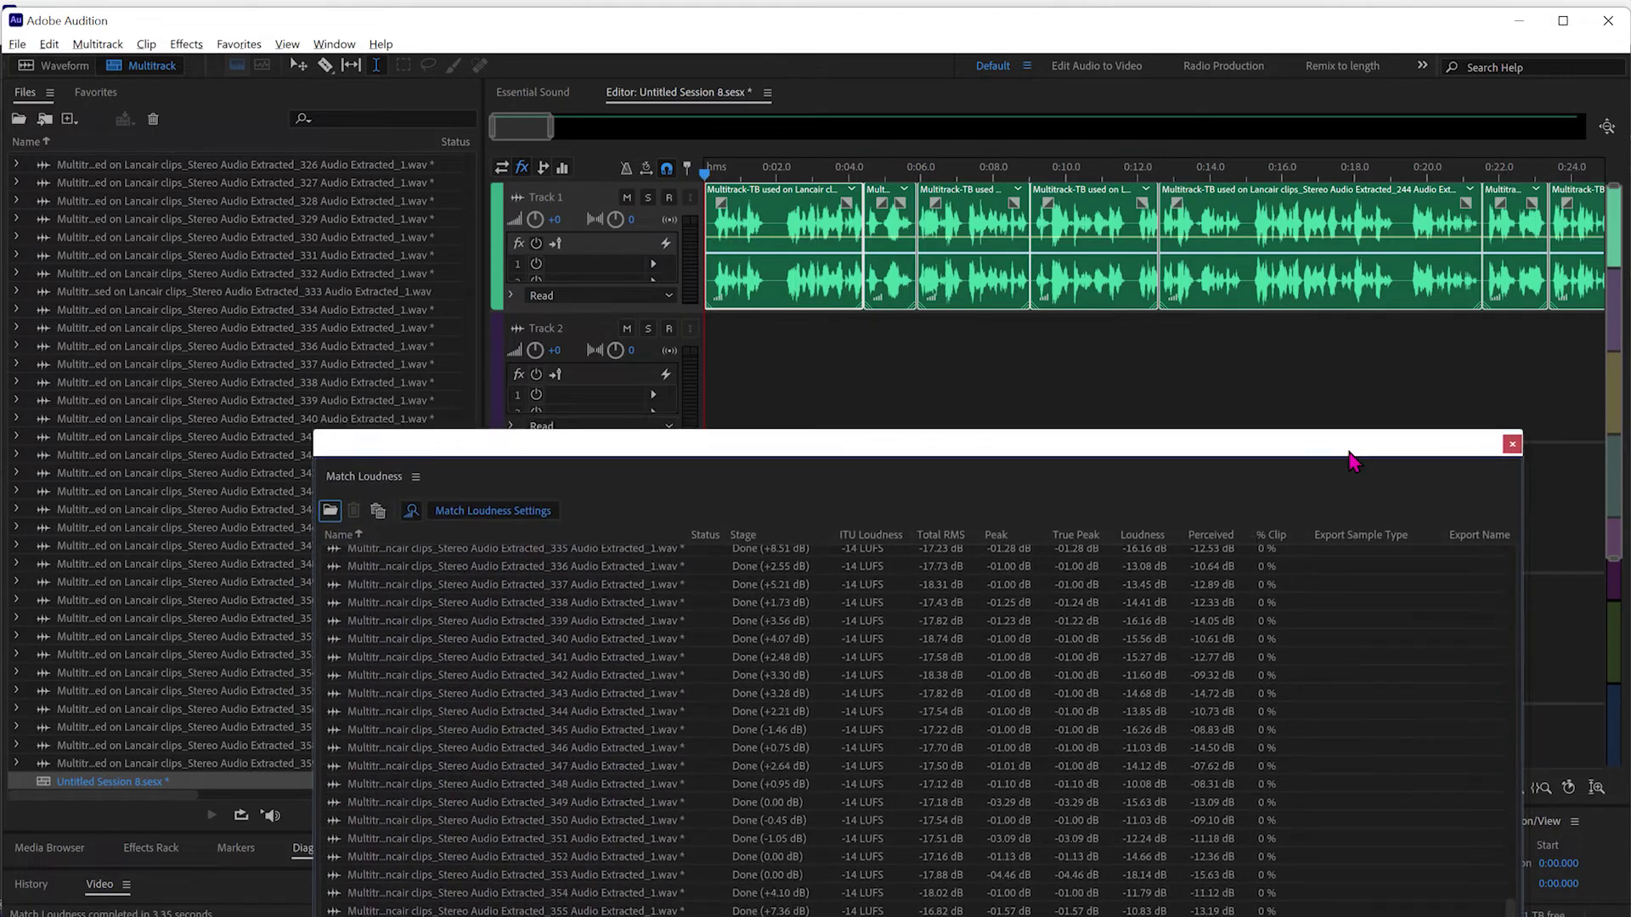
# Step: Move the Match Loudness panel up and try saving the session from the File menu
pyautogui.moveTo(1354, 463); pyautogui.dragTo(1320, 158)
pyautogui.click(17, 43)
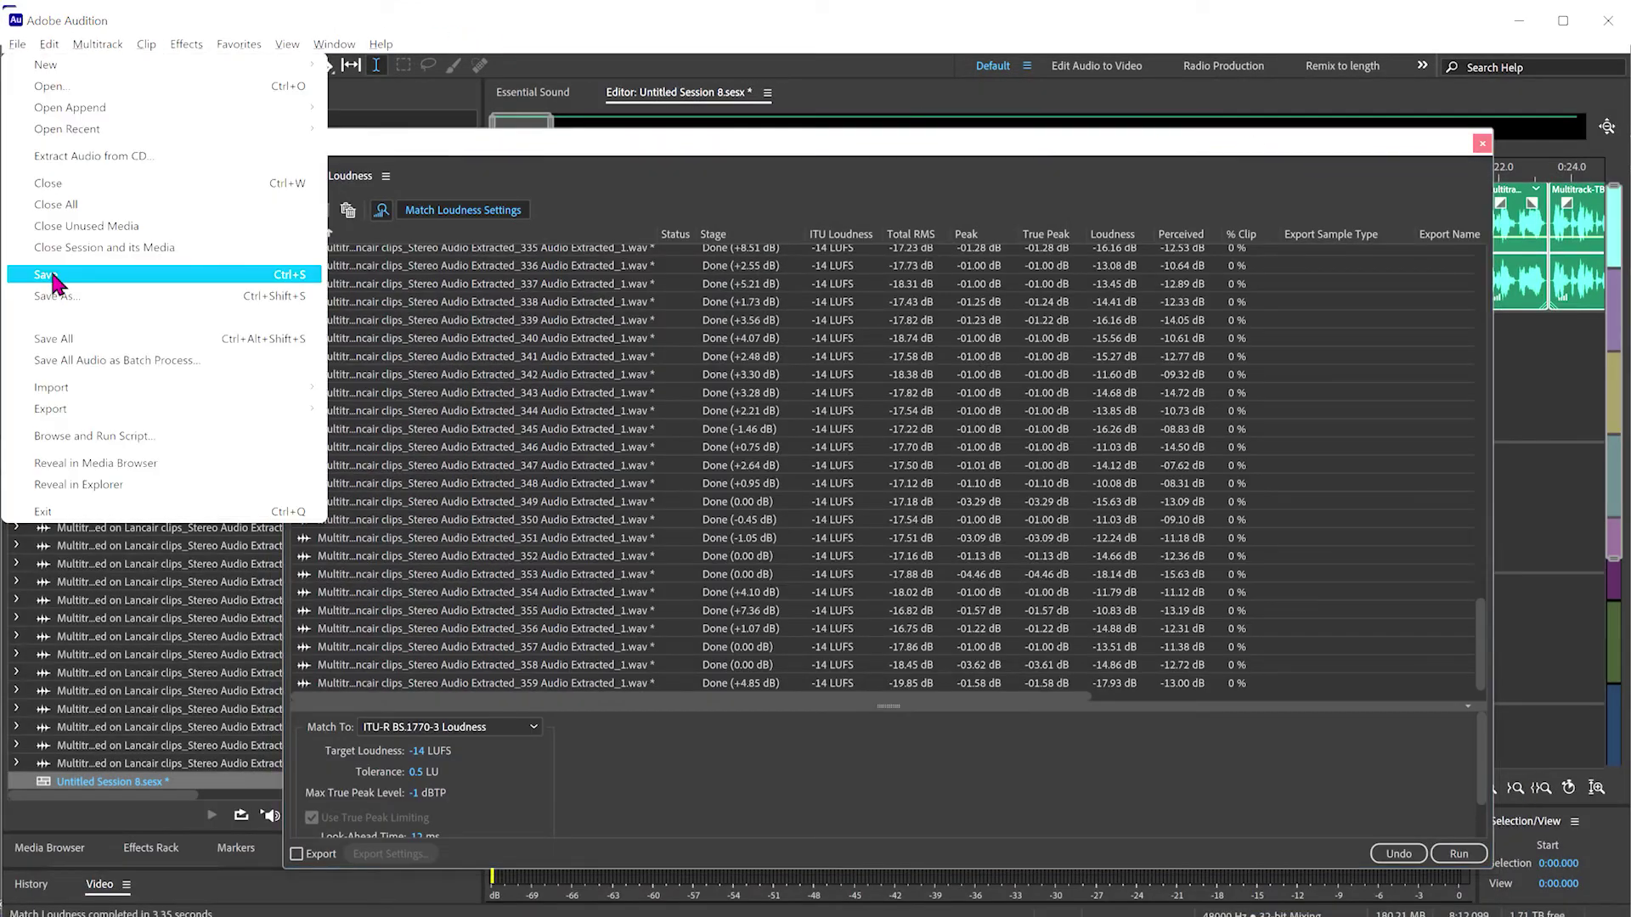
pyautogui.click(329, 759)
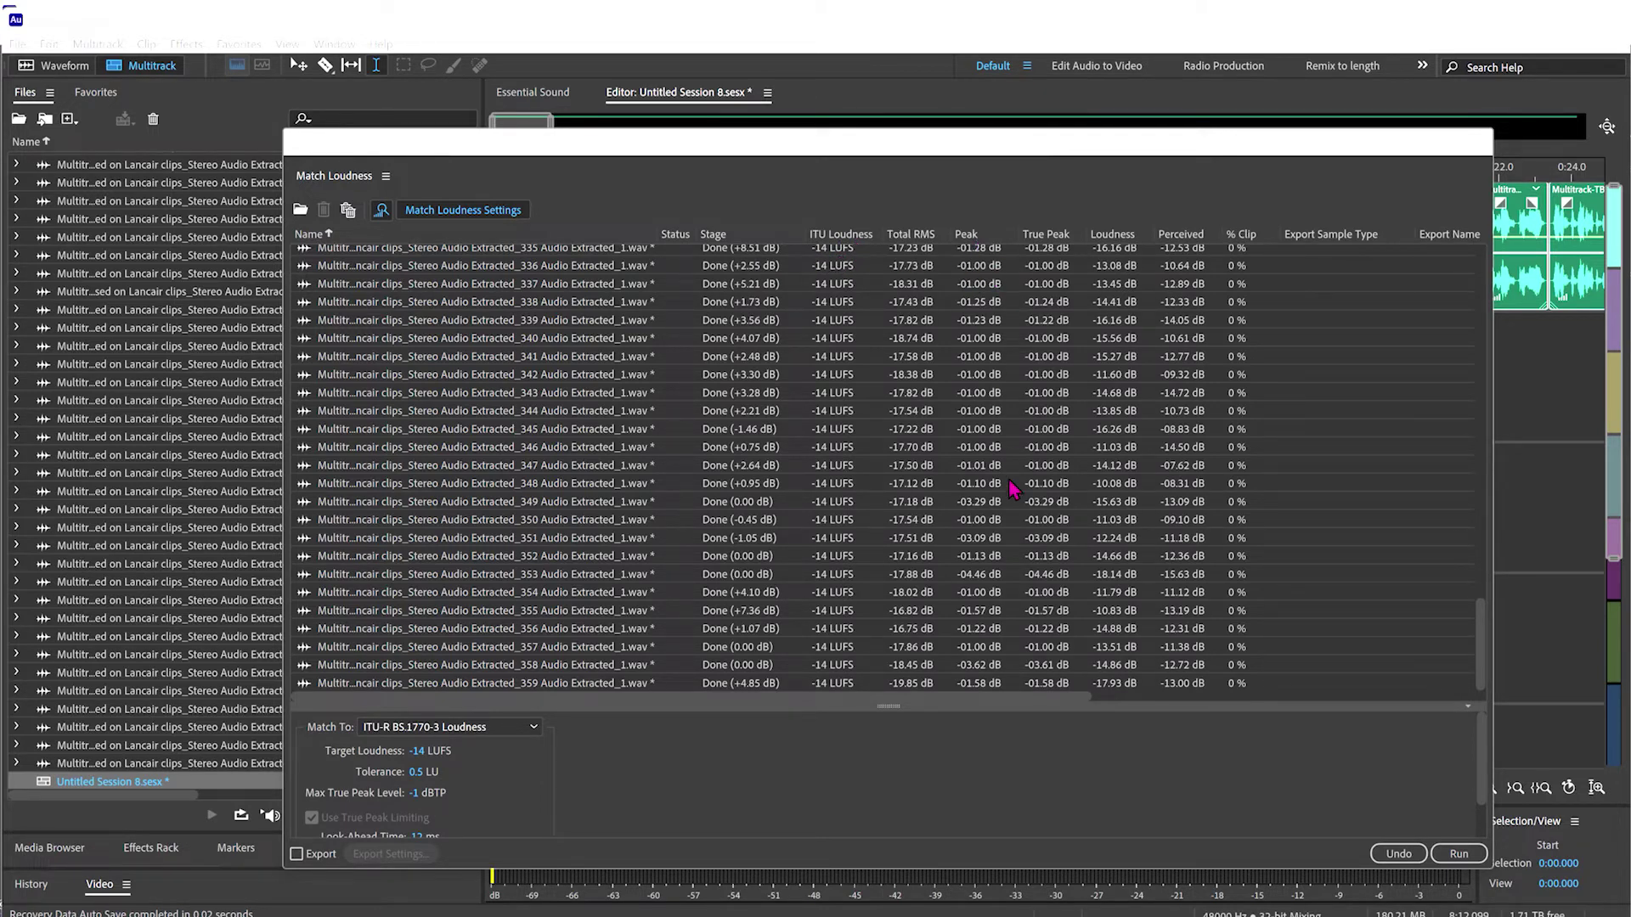
pyautogui.hotkey('alt', 'f')
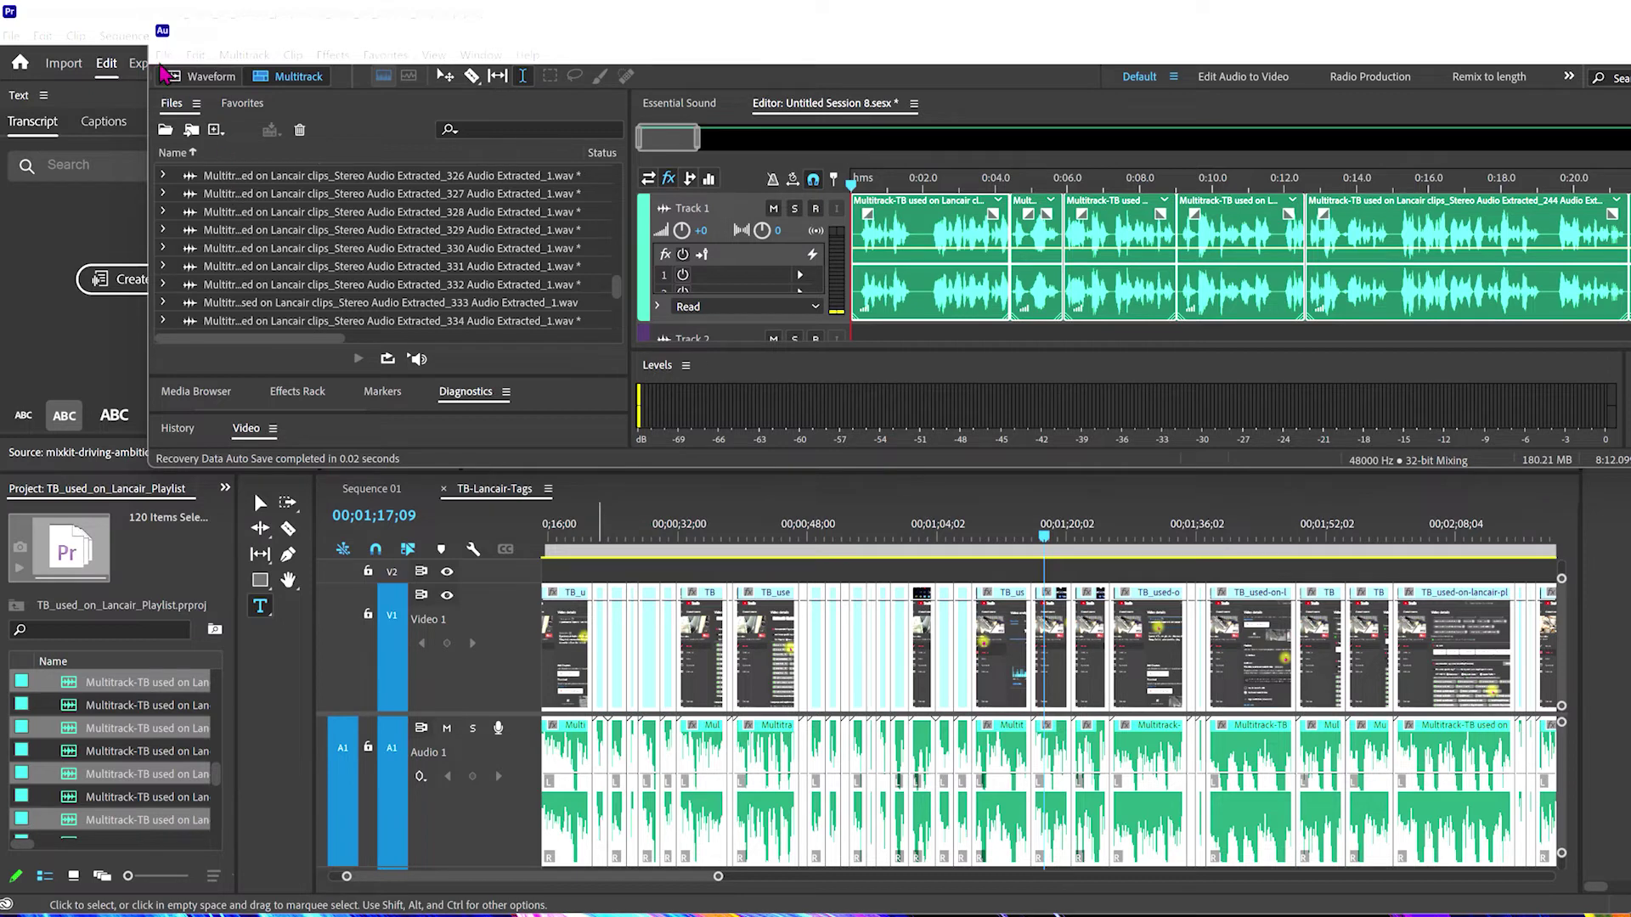
# Step: Save Untitled Session 8, answer the copy-media prompt, and save all 116 changed files with Yes To All
pyautogui.click(164, 54)
pyautogui.click(211, 287)
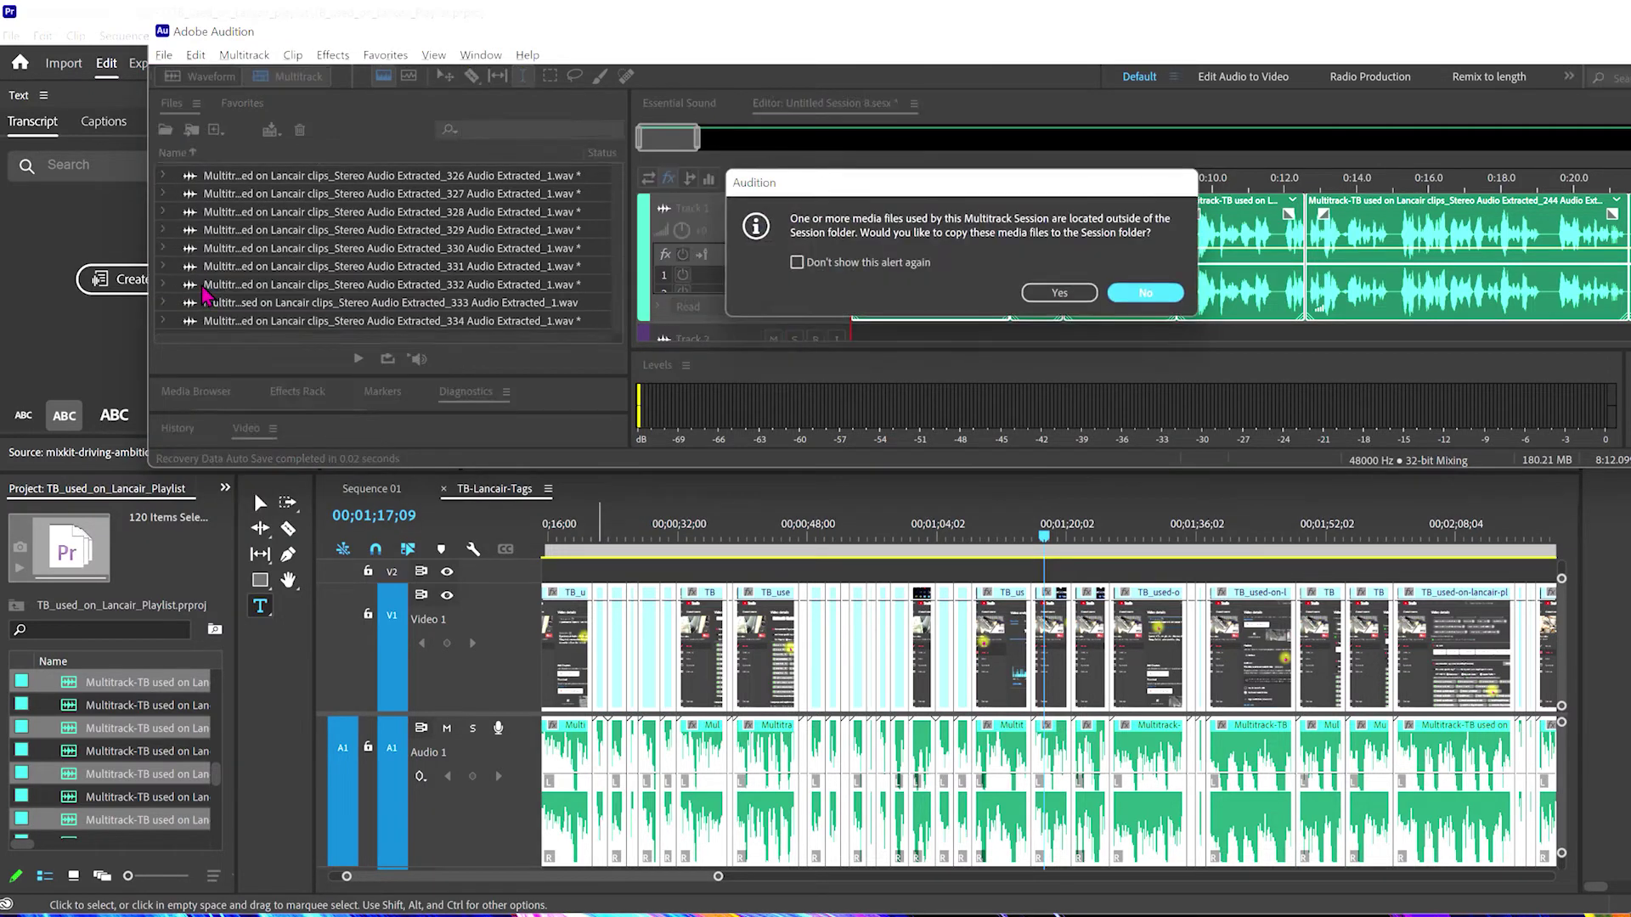
pyautogui.click(163, 56)
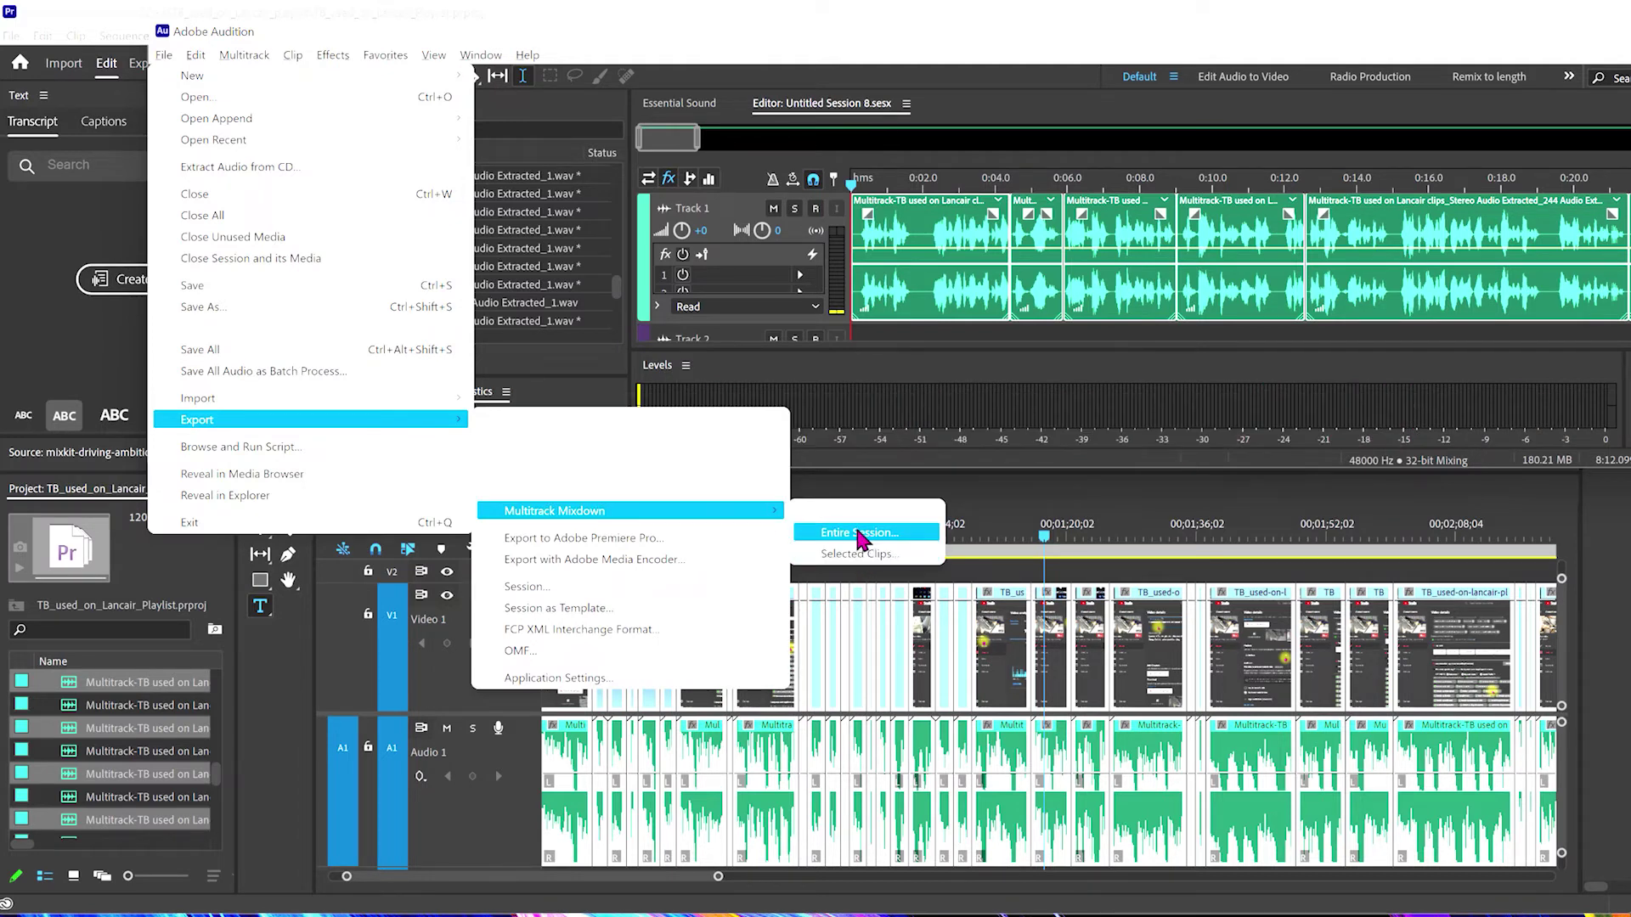
pyautogui.click(198, 287)
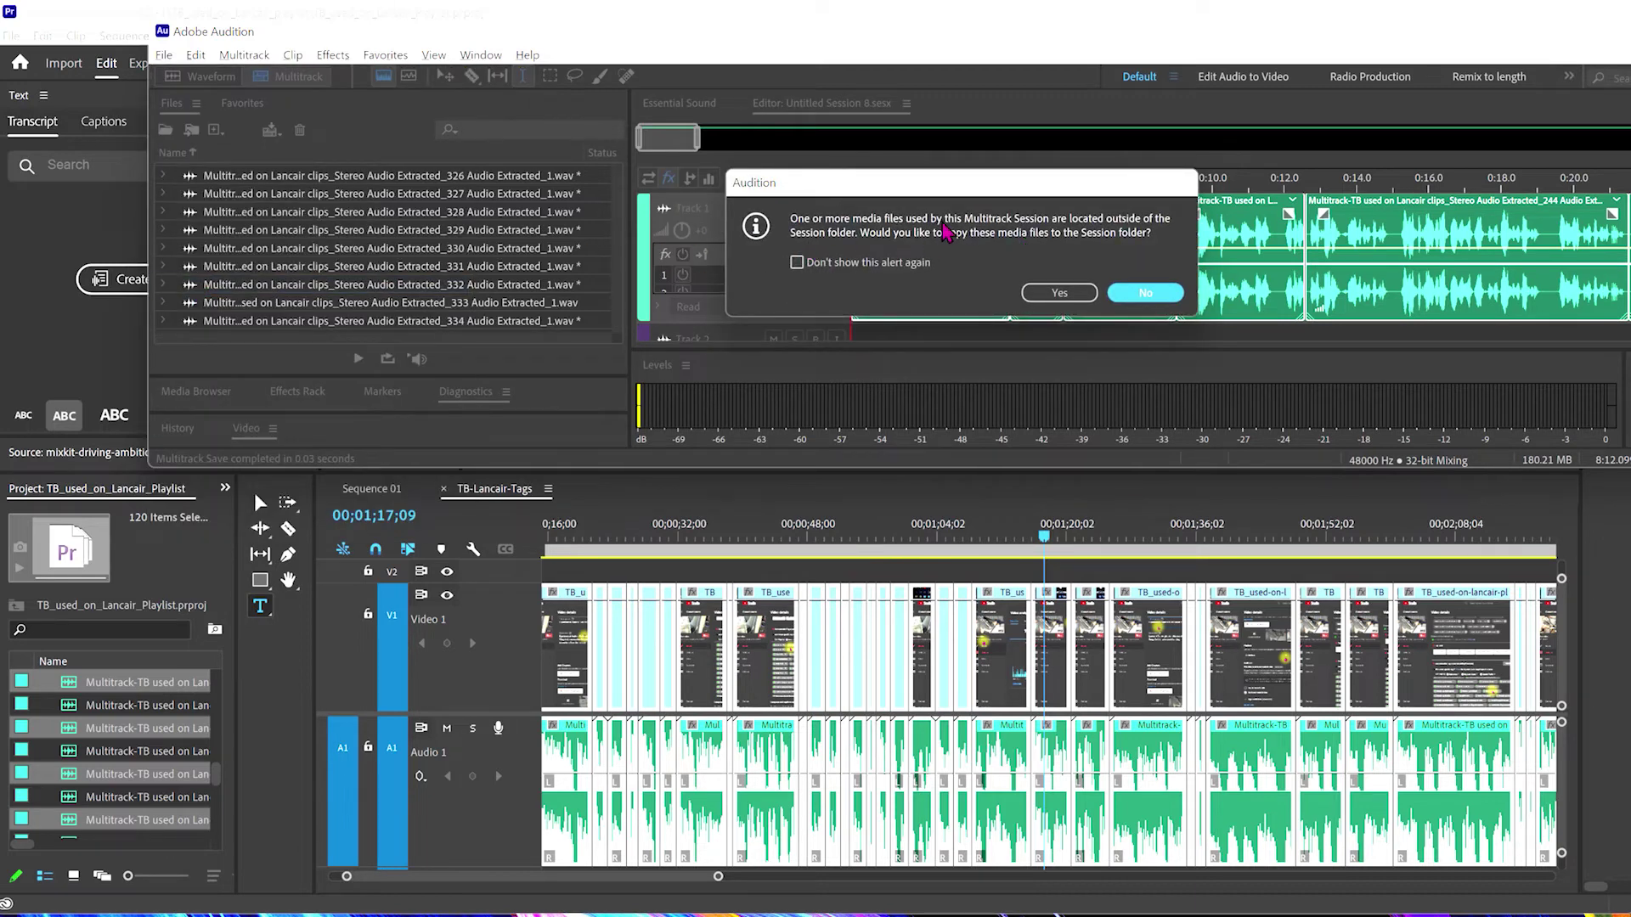
pyautogui.click(1060, 293)
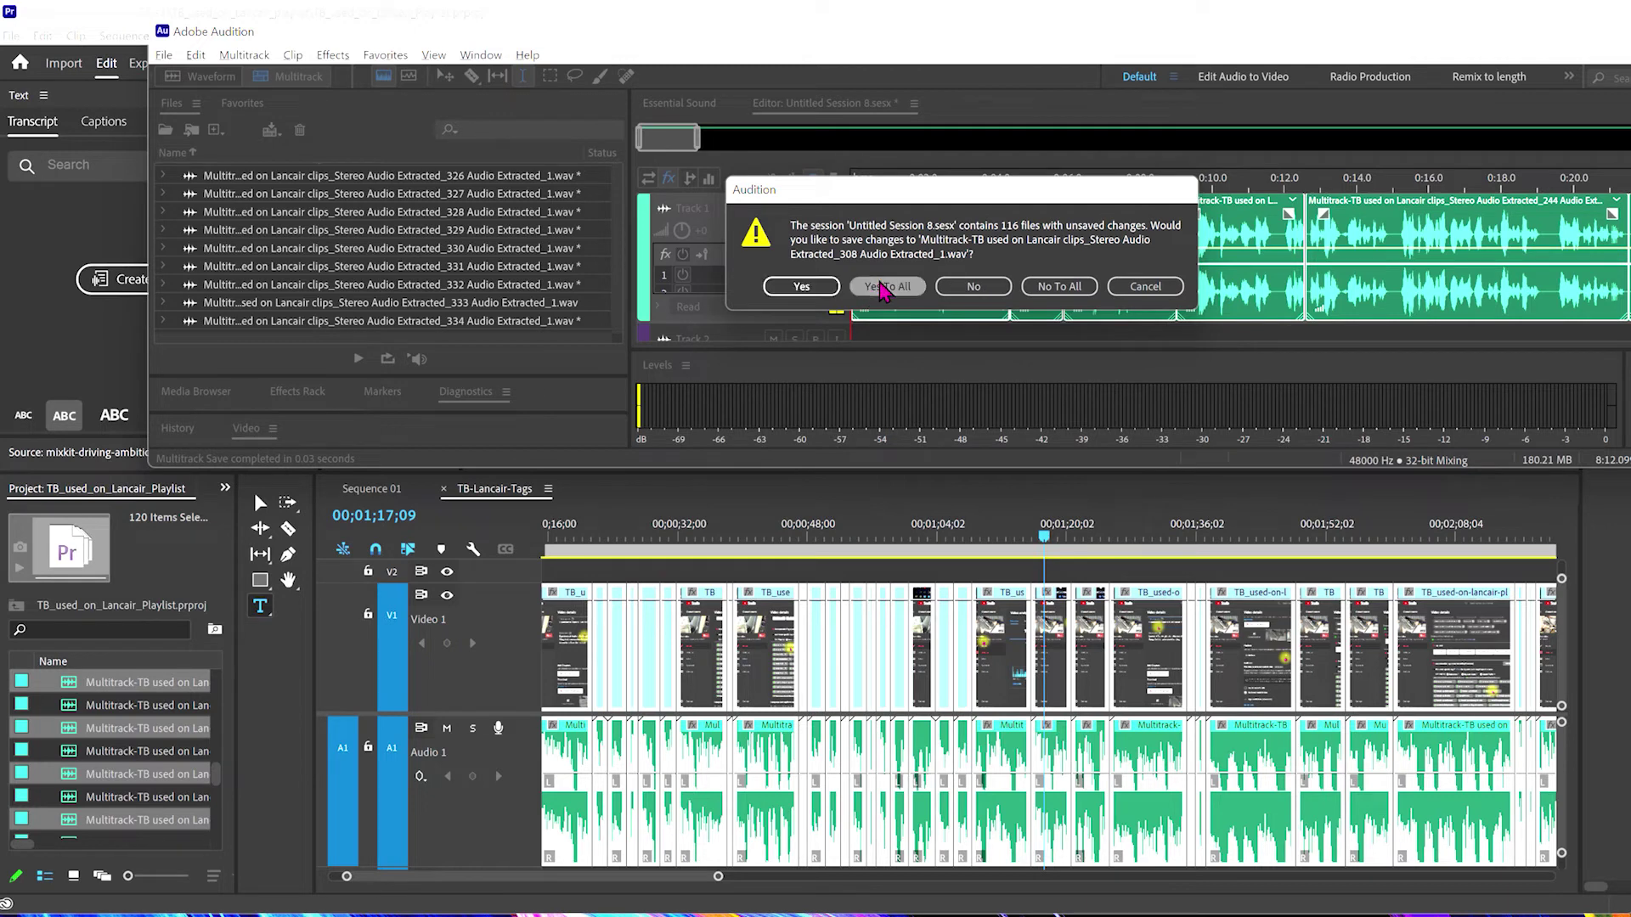
pyautogui.click(886, 287)
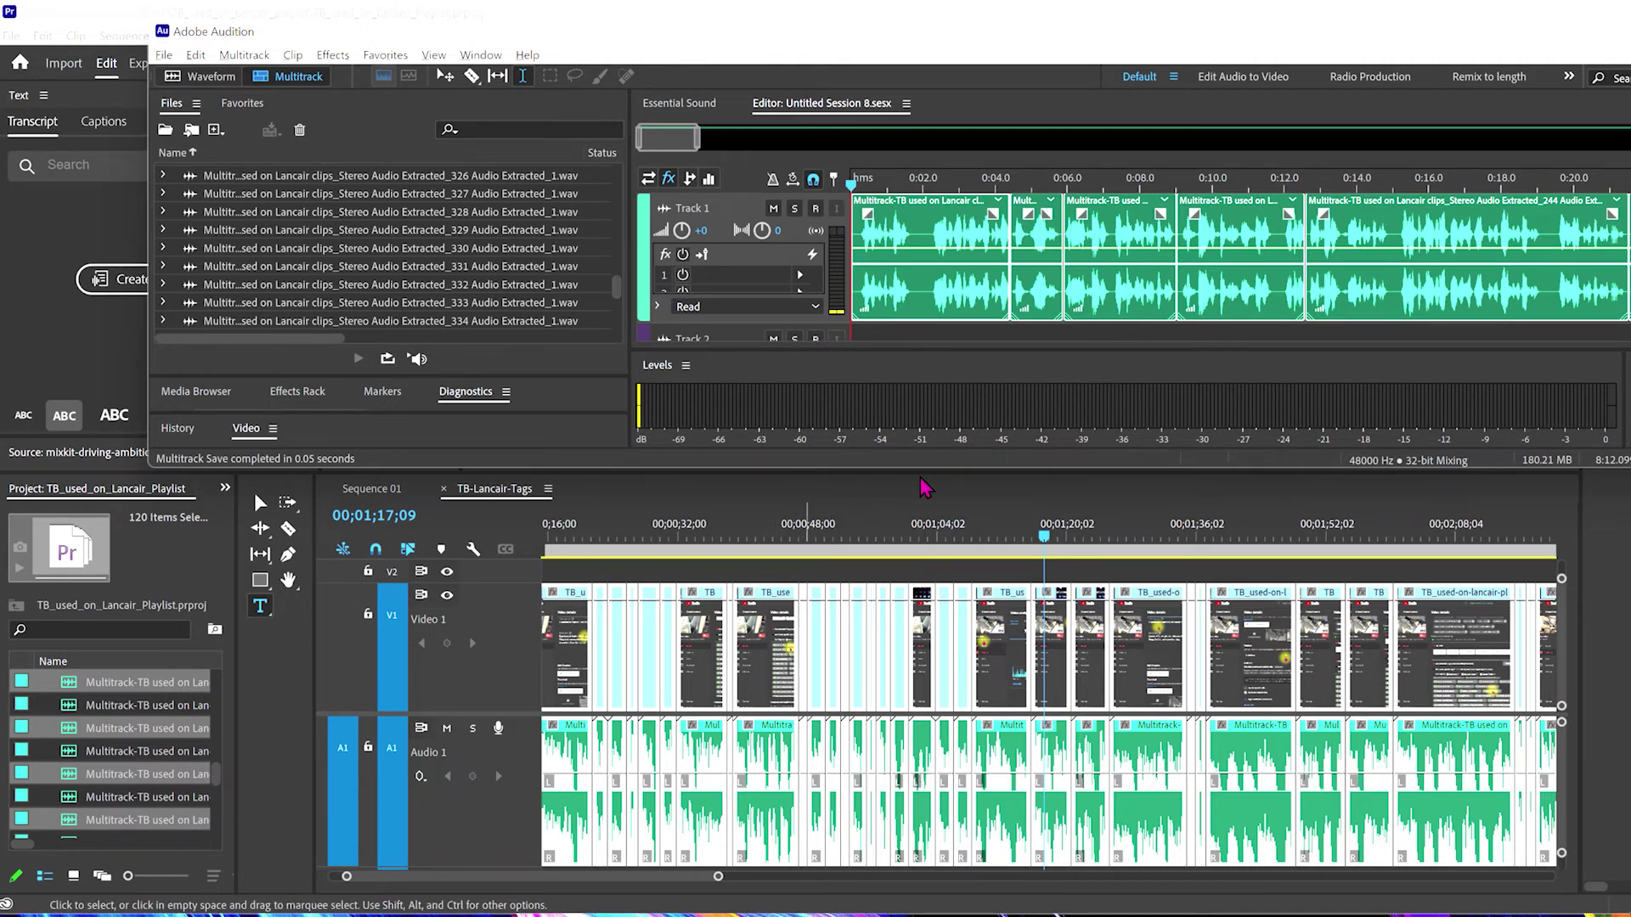
# Step: Return to Premiere Pro's TB-Lancair-Tags sequence and move the playhead to 00;00;55;07
pyautogui.click(888, 504)
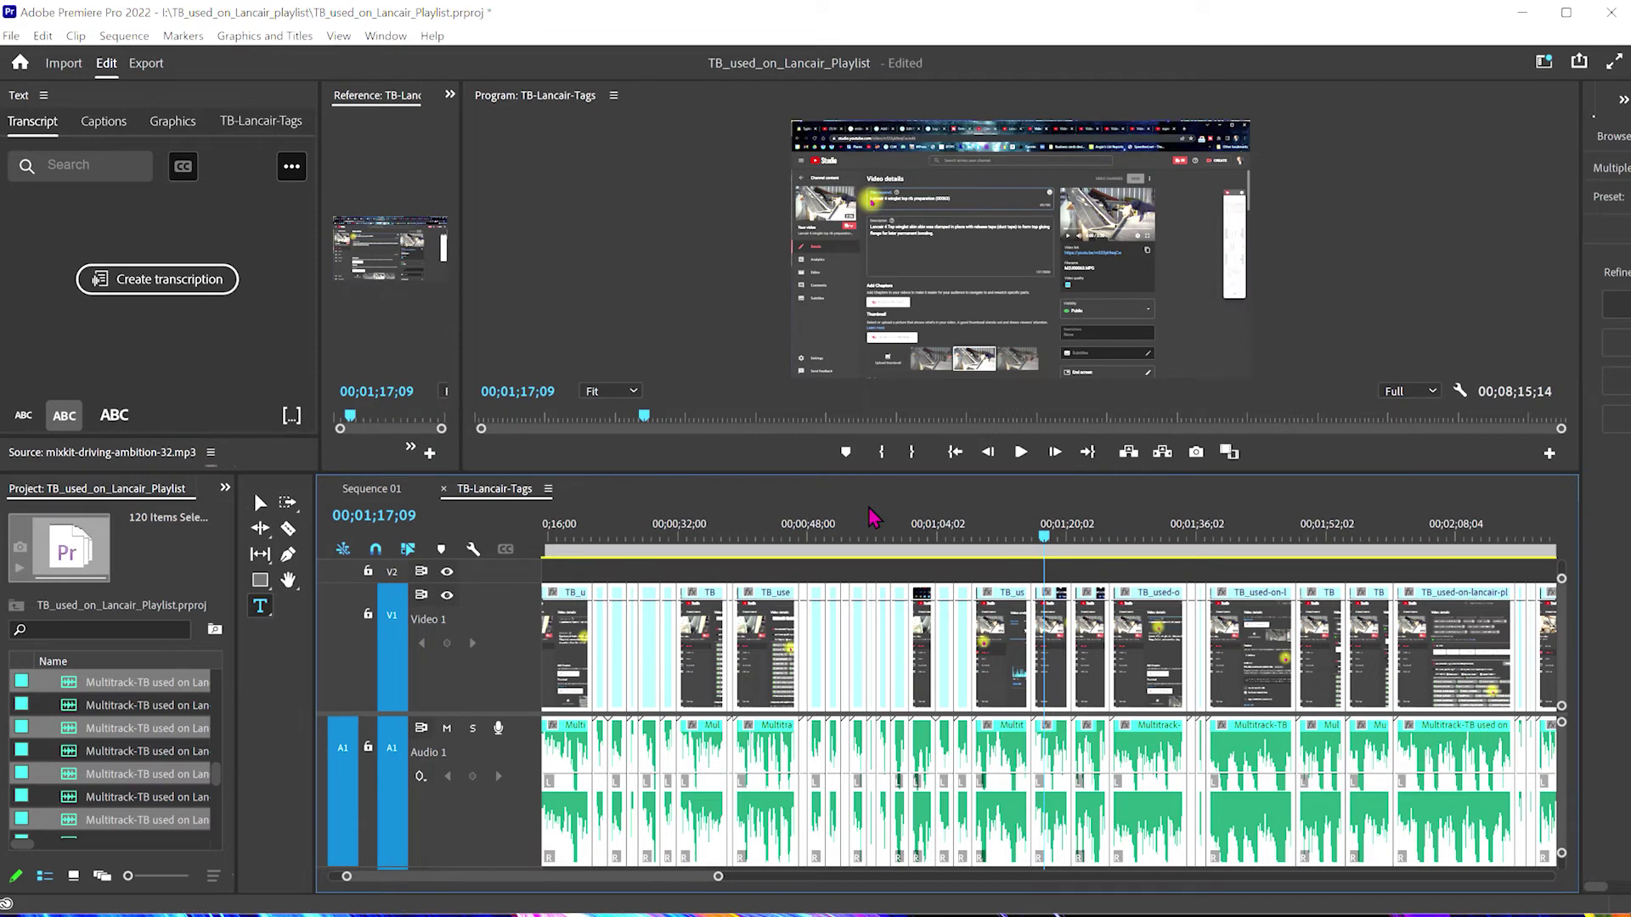
pyautogui.click(872, 522)
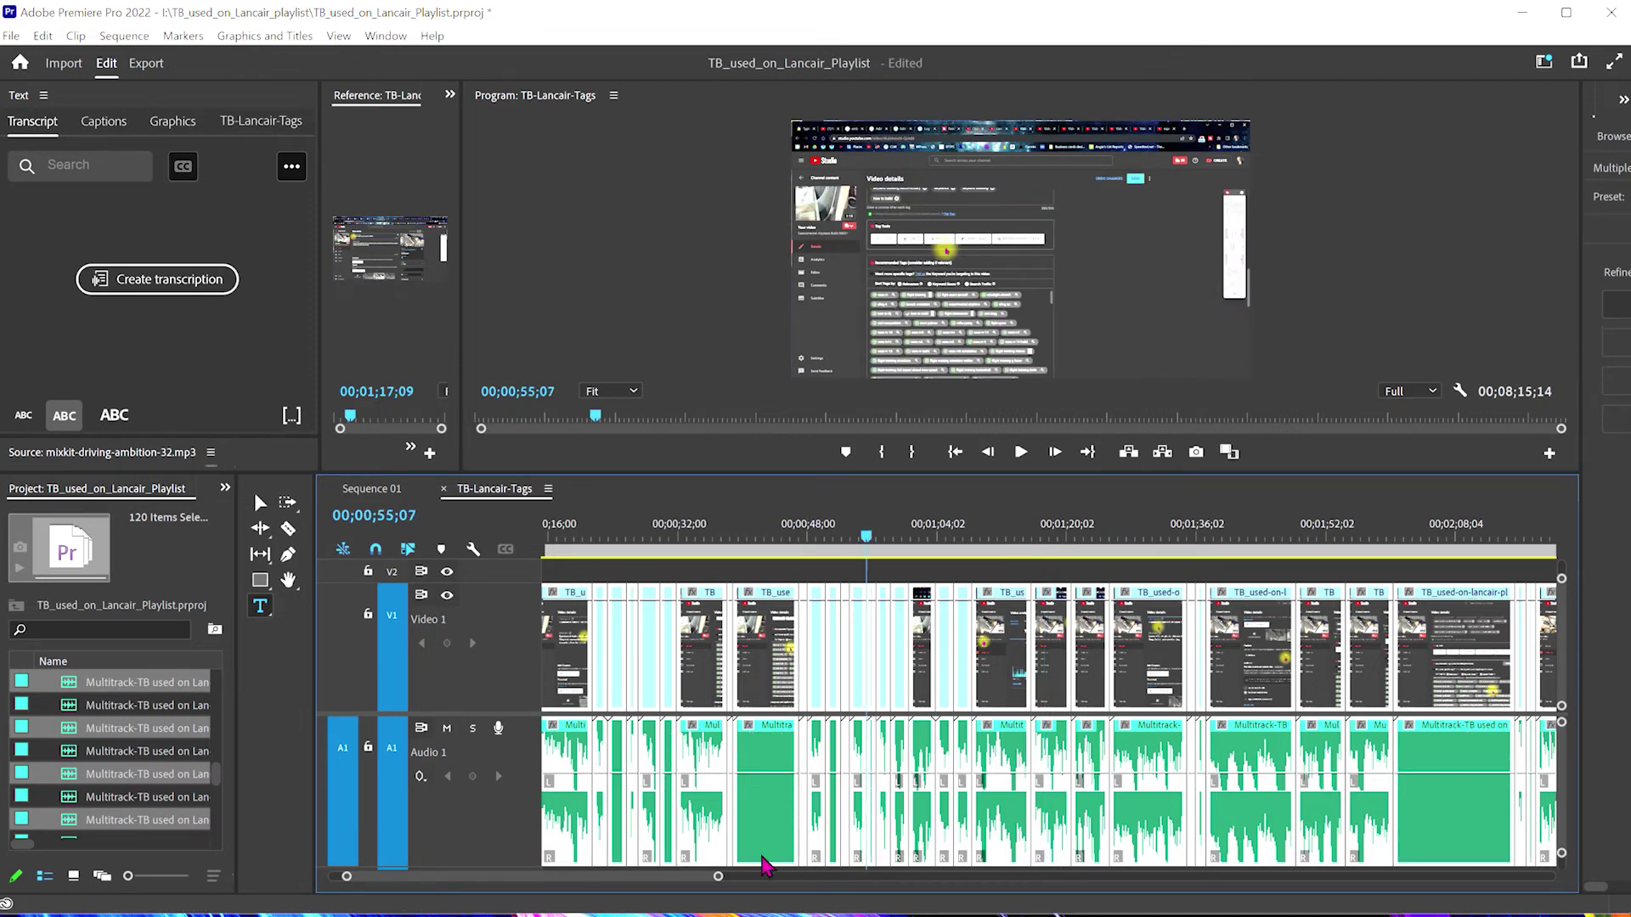